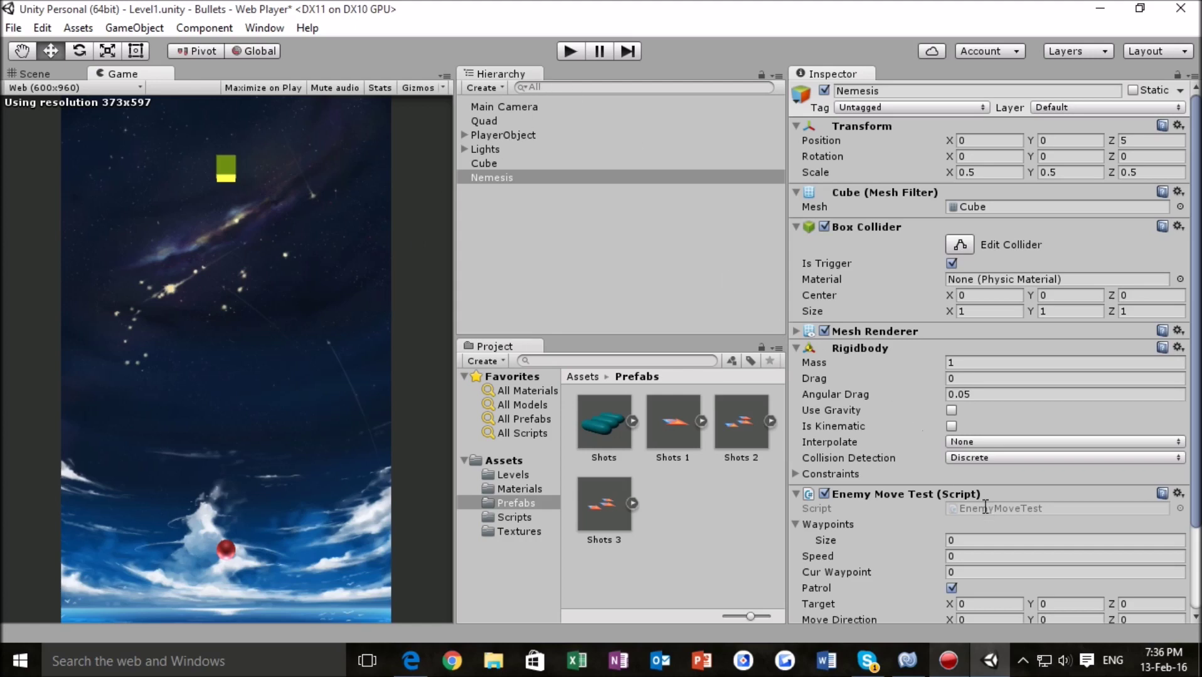
- Set the Nemesis waypoints count to 3
{"action": "scroll", "coordinate": [893, 511], "scroll_direction": "down", "scroll_amount": 3}
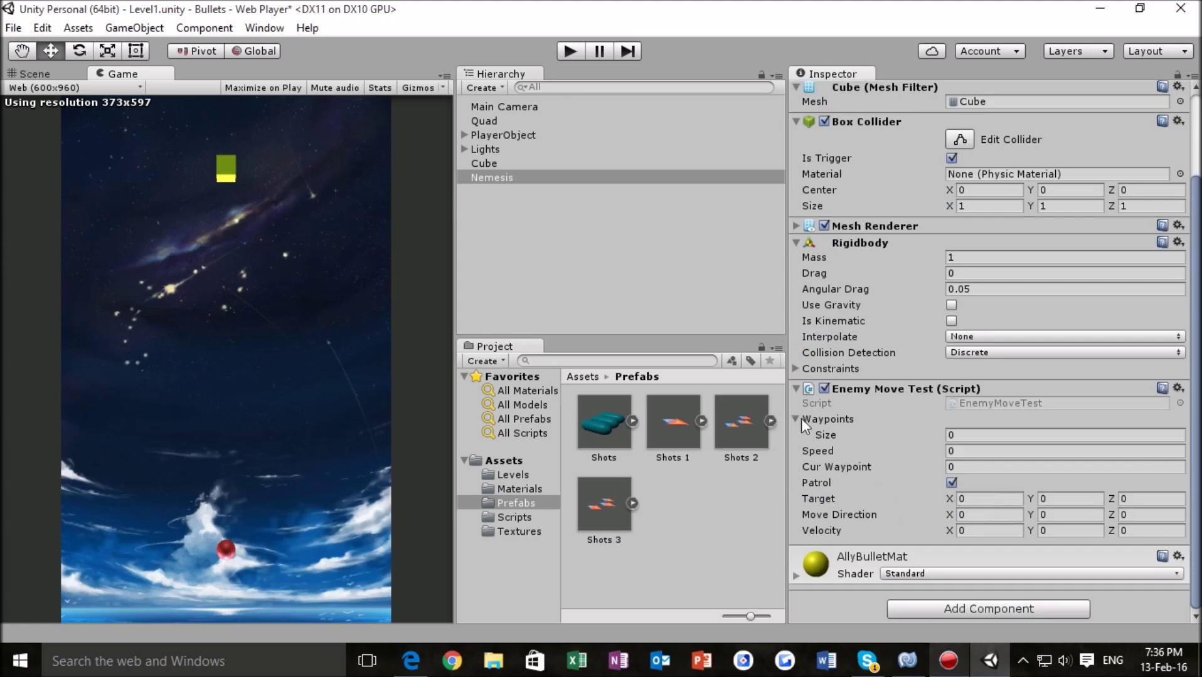
{"action": "left_click", "coordinate": [950, 435]}
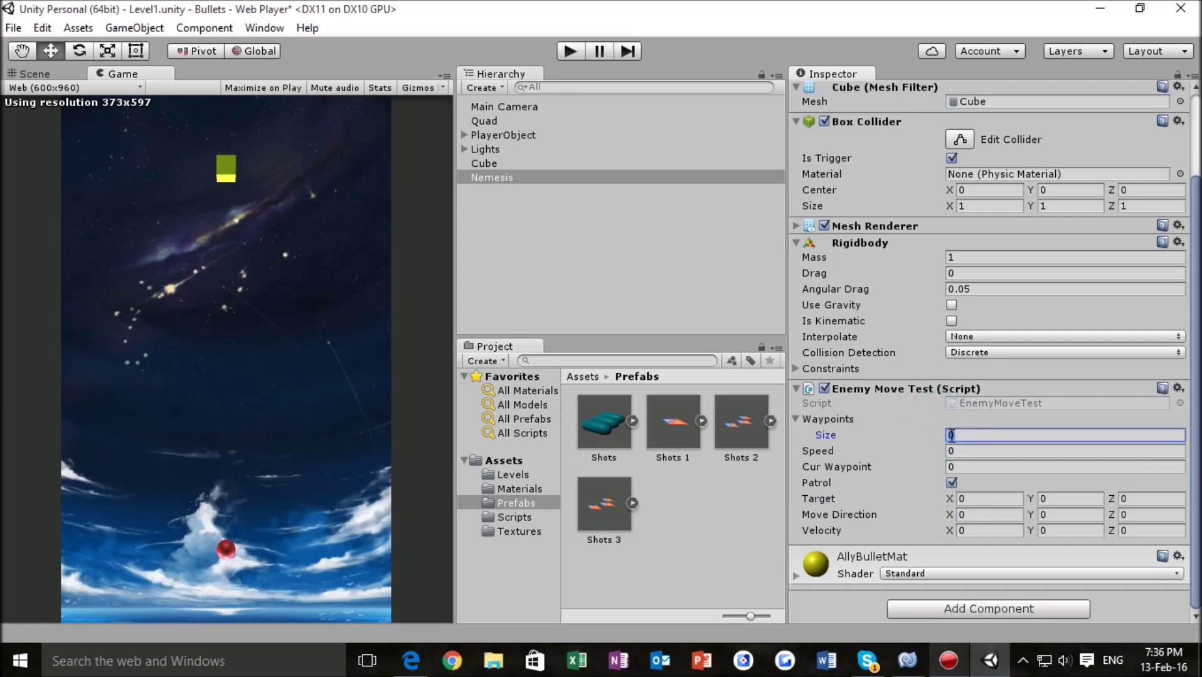
{"action": "type", "text": "3"}
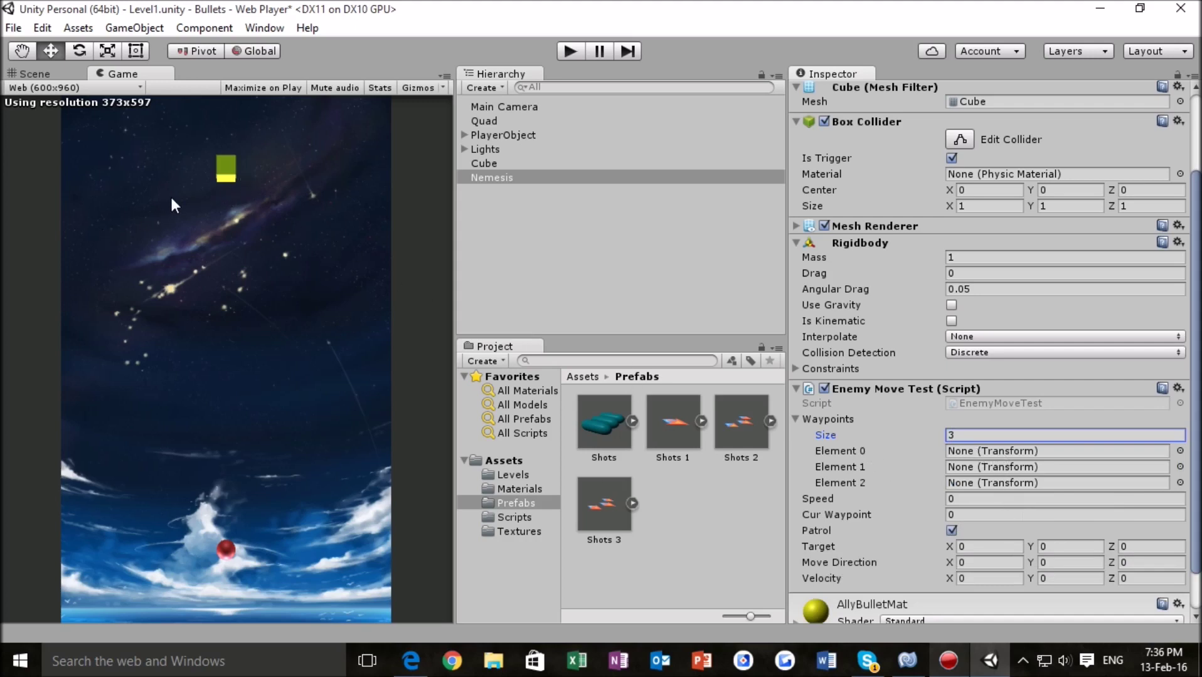
- Test-run the game, stop it, and bring up EnemyMoveTest.cs in MonoDevelop
{"action": "key", "text": "ctrl+p"}
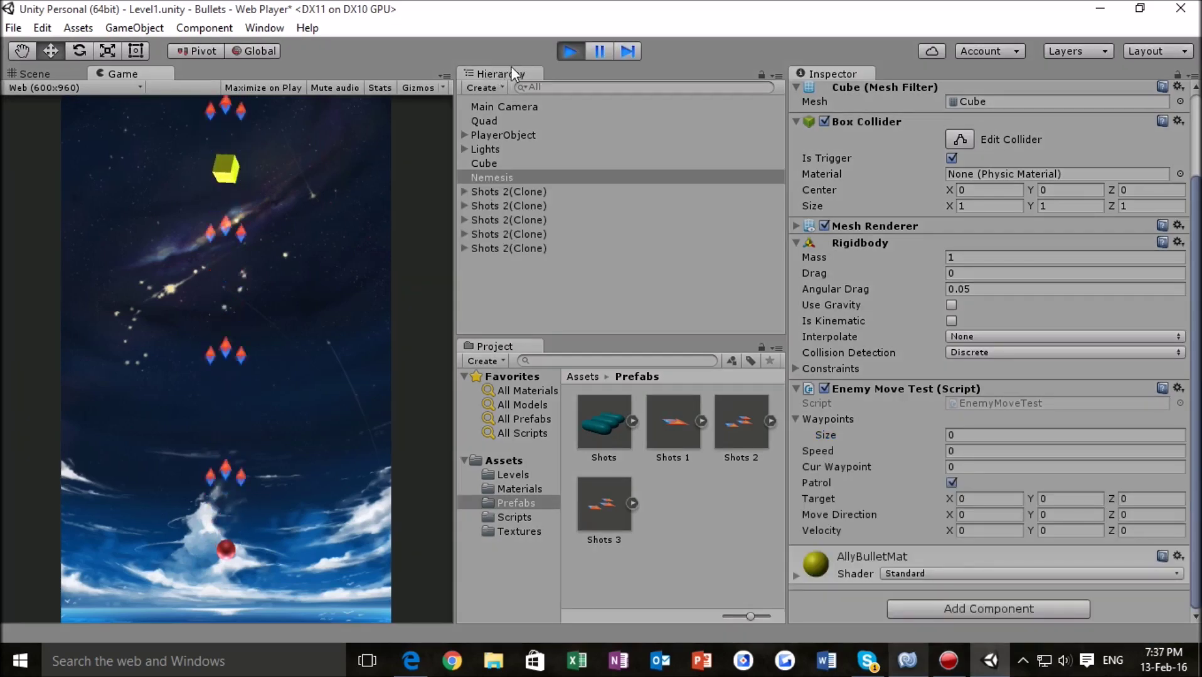
{"action": "left_click", "coordinate": [563, 53]}
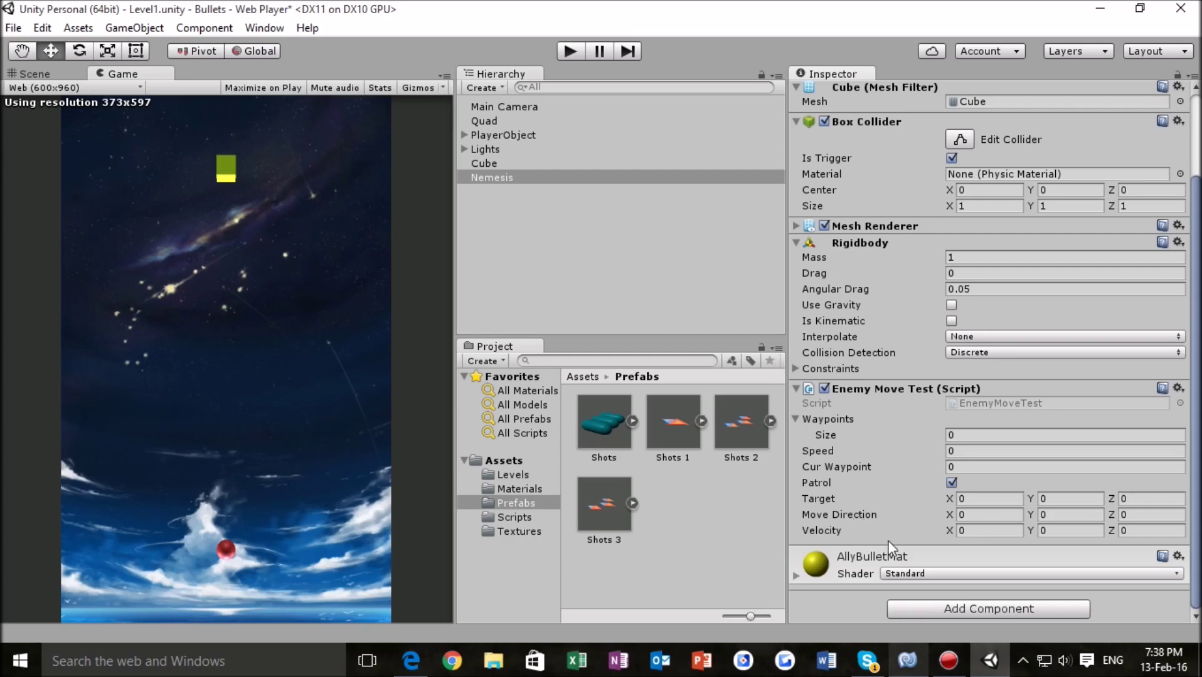
{"action": "left_click", "coordinate": [906, 660]}
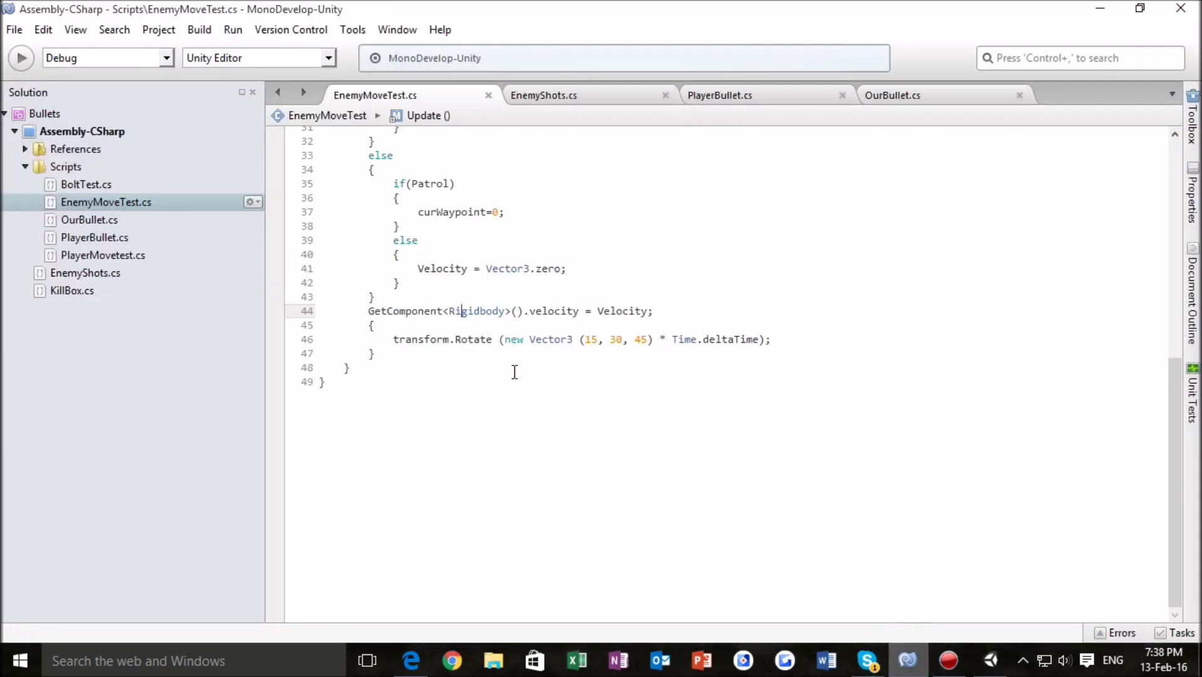
- Change the rotation on line 46 from Vector3(15, 30, 45) to Vector3(0, 300, 0)
{"action": "scroll", "coordinate": [505, 372], "scroll_direction": "up", "scroll_amount": 9}
{"action": "scroll", "coordinate": [509, 372], "scroll_direction": "up", "scroll_amount": 2}
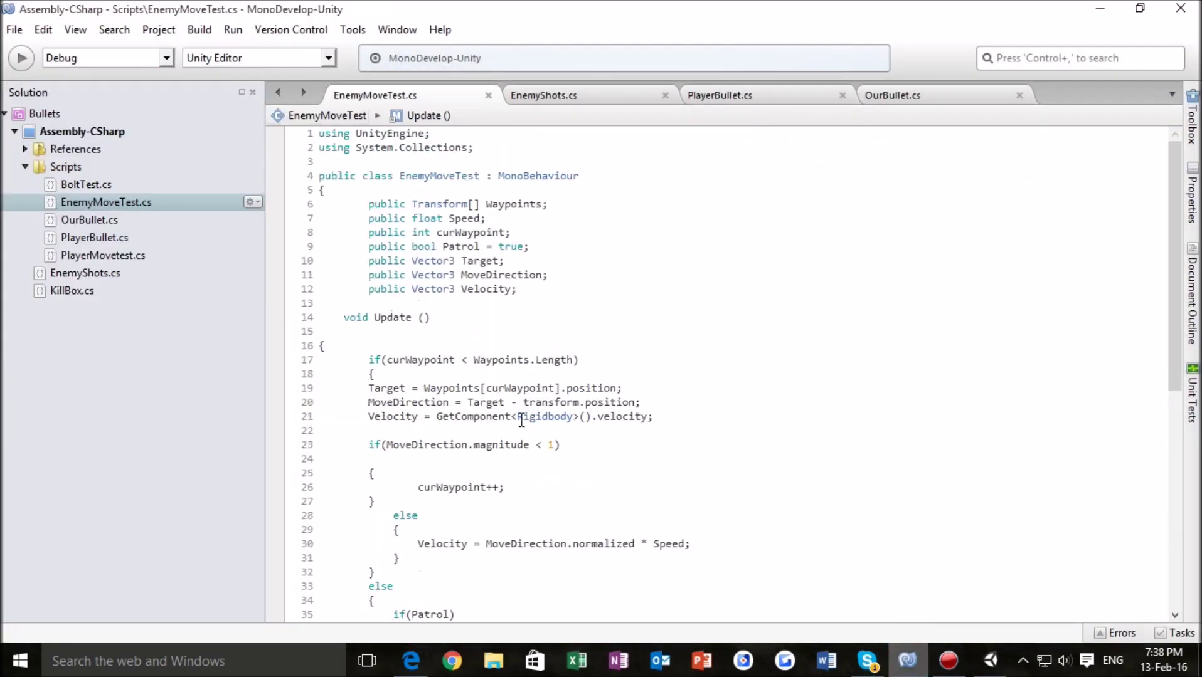
{"action": "scroll", "coordinate": [534, 278], "scroll_direction": "down", "scroll_amount": 10}
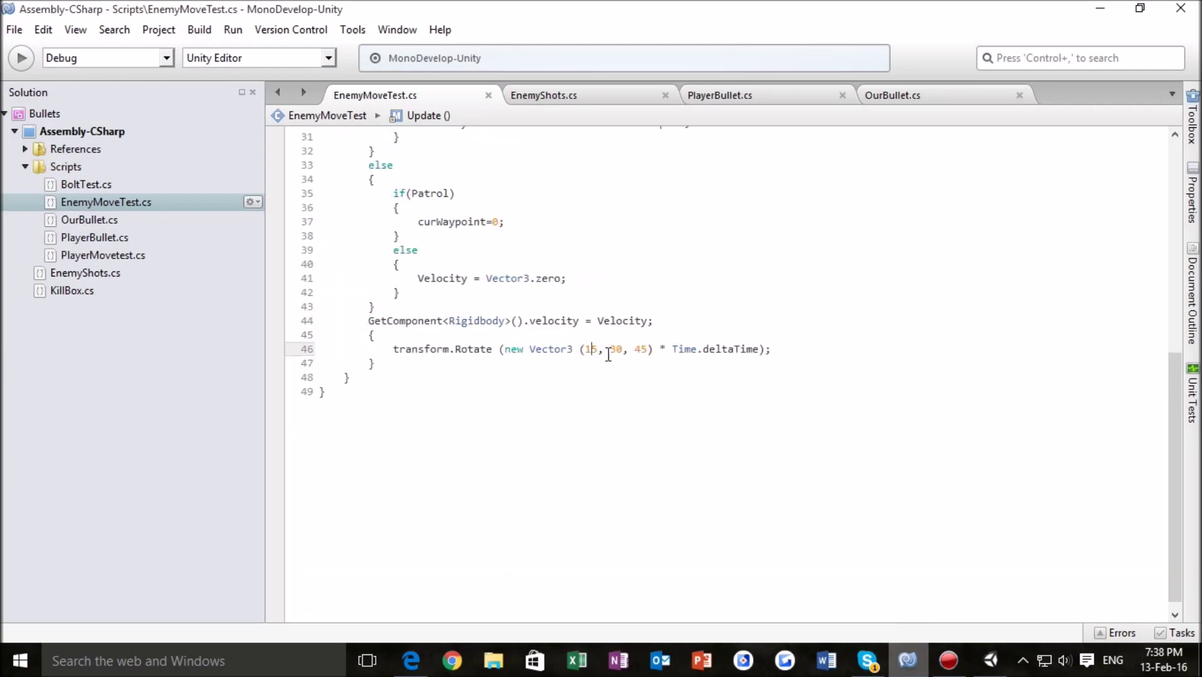
{"action": "left_click", "coordinate": [598, 350]}
{"action": "key", "text": "BackSpace"}
{"action": "key", "text": "BackSpace"}
{"action": "type", "text": "0"}
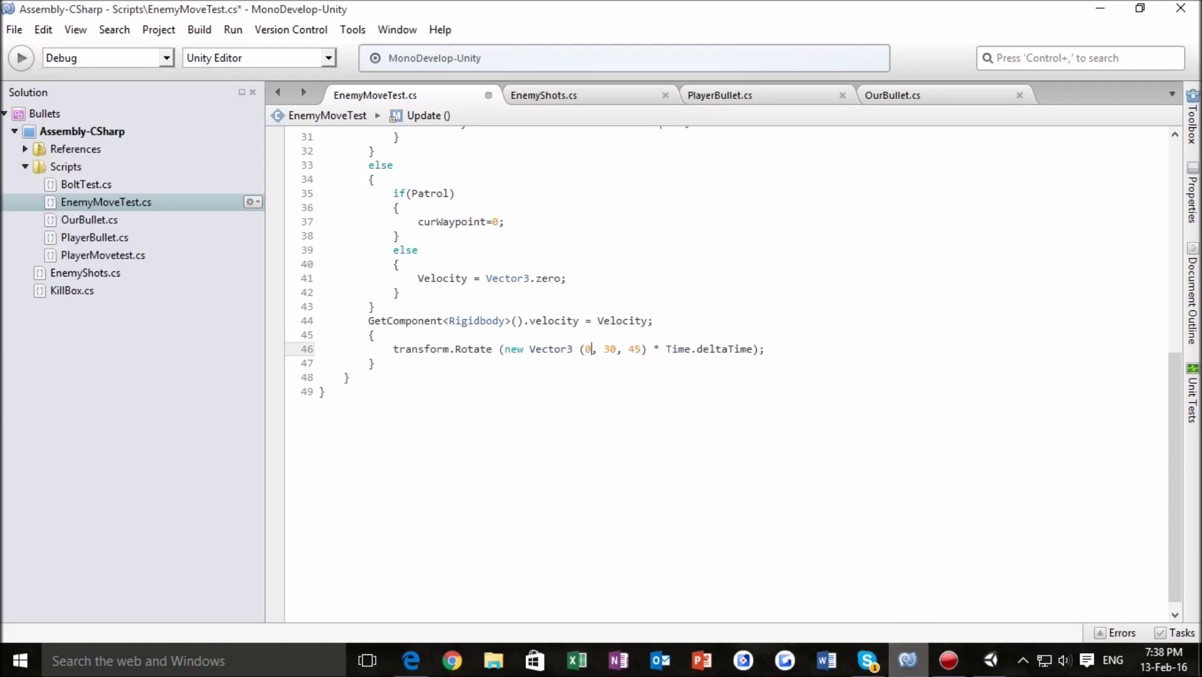
{"action": "left_click", "coordinate": [646, 349]}
{"action": "key", "text": "BackSpace"}
{"action": "key", "text": "BackSpace"}
{"action": "type", "text": "0"}
{"action": "left_click", "coordinate": [609, 357]}
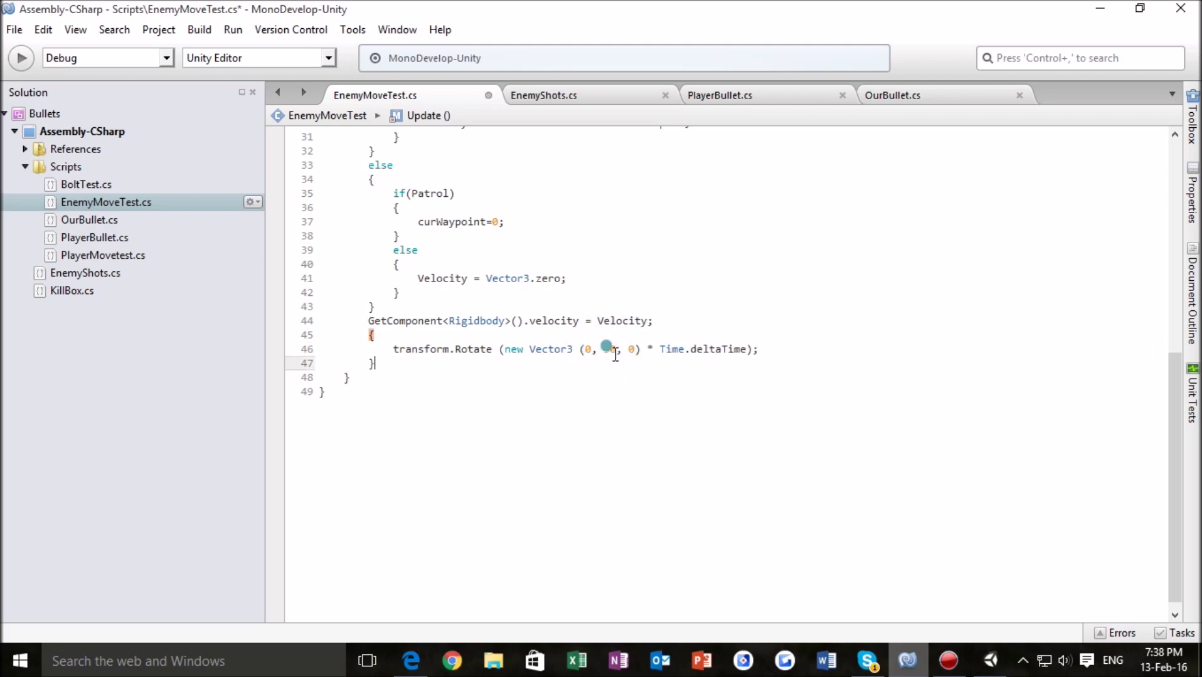
{"action": "left_click", "coordinate": [616, 351]}
{"action": "type", "text": "0"}
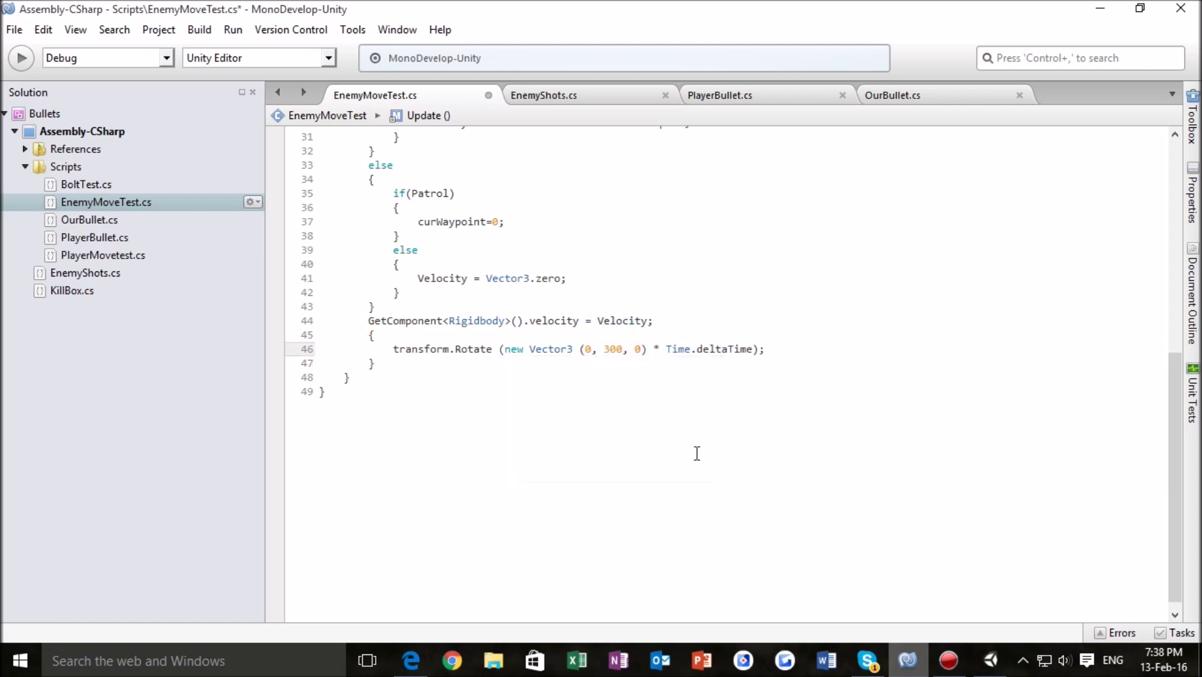
- Save EnemyMoveTest.cs via File > Save
{"action": "left_click", "coordinate": [689, 448]}
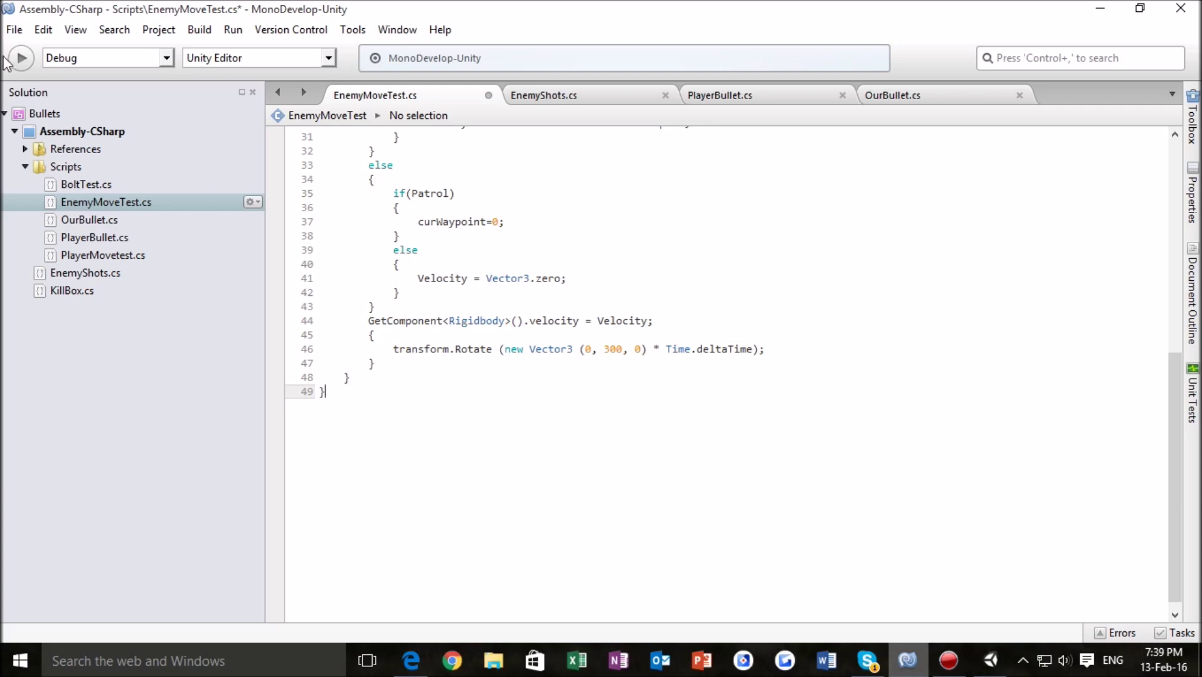
{"action": "left_click", "coordinate": [14, 30]}
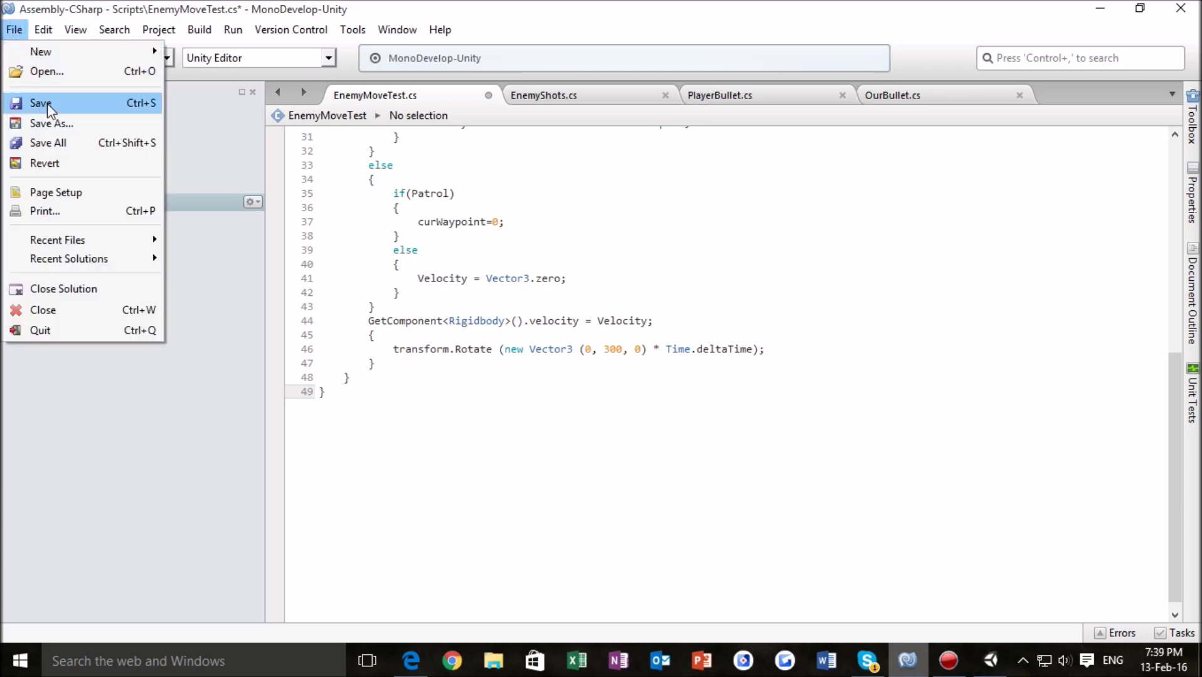
{"action": "left_click", "coordinate": [44, 103]}
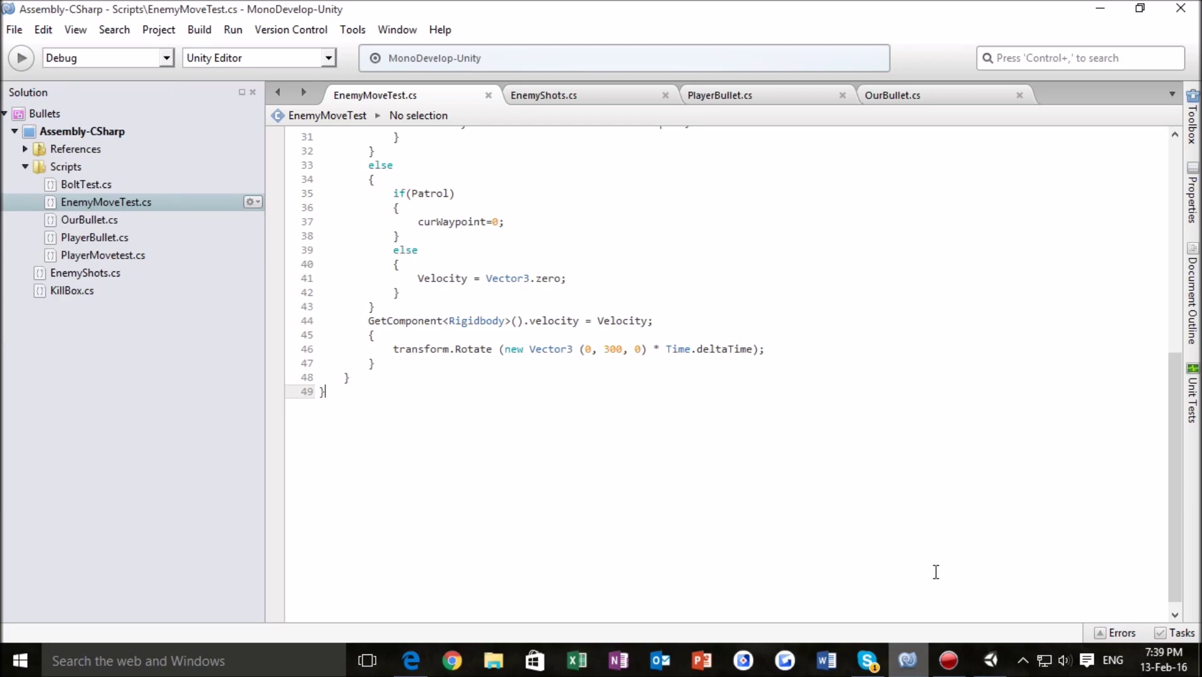
- Back in Unity, play the scene moving the player left, down and right, then stop
{"action": "left_click", "coordinate": [991, 660]}
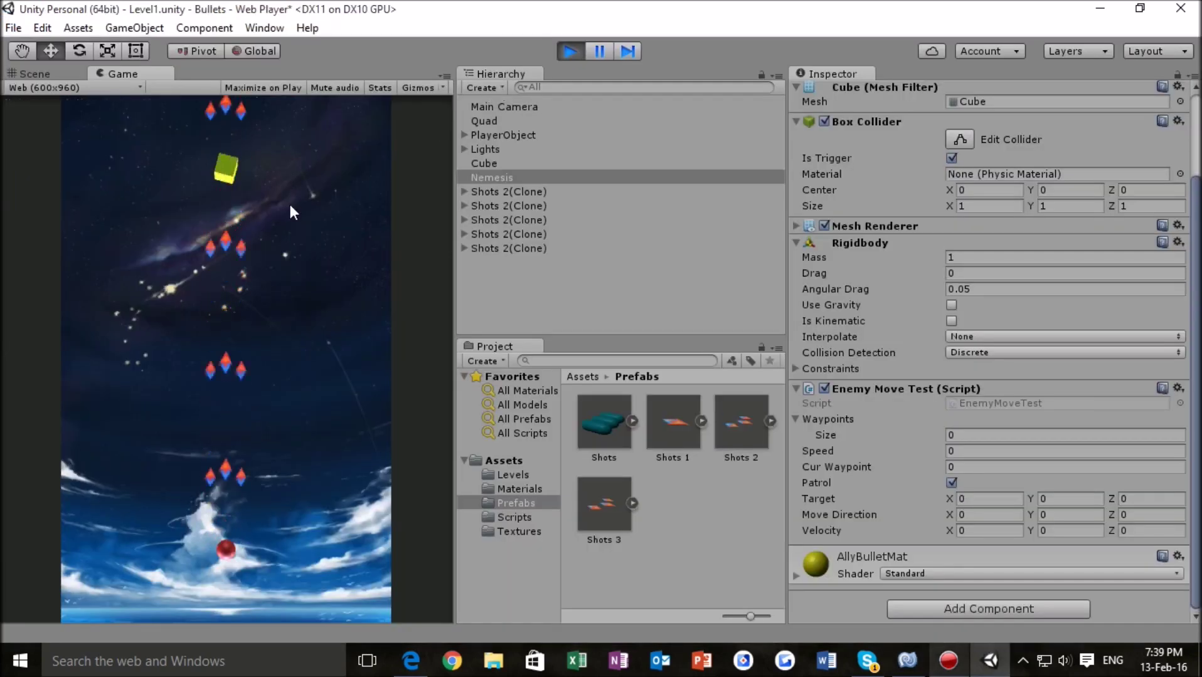
{"action": "key", "text": "Left"}
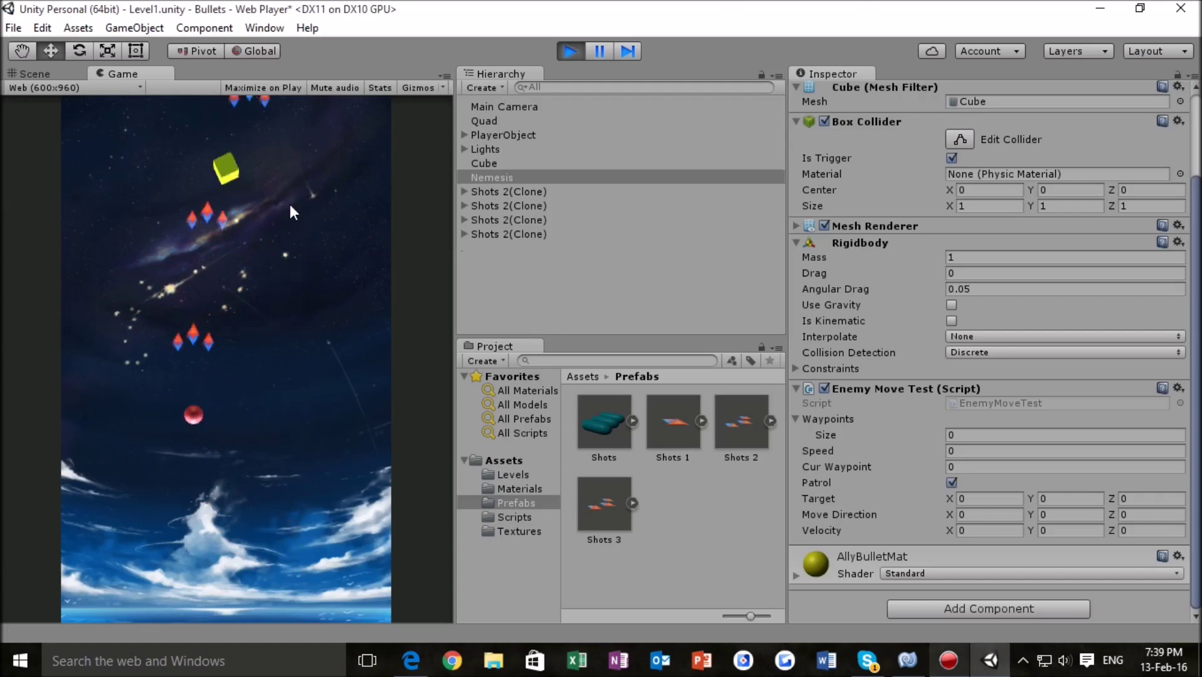
{"action": "key", "text": "Down"}
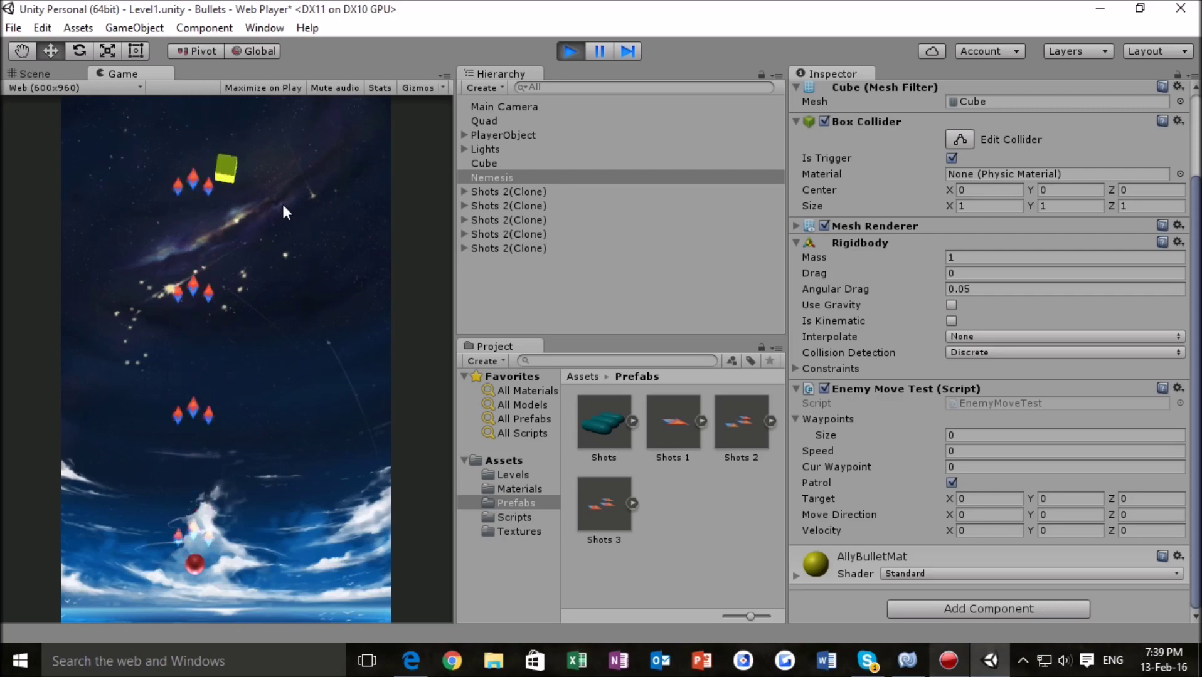
{"action": "key", "text": "Right"}
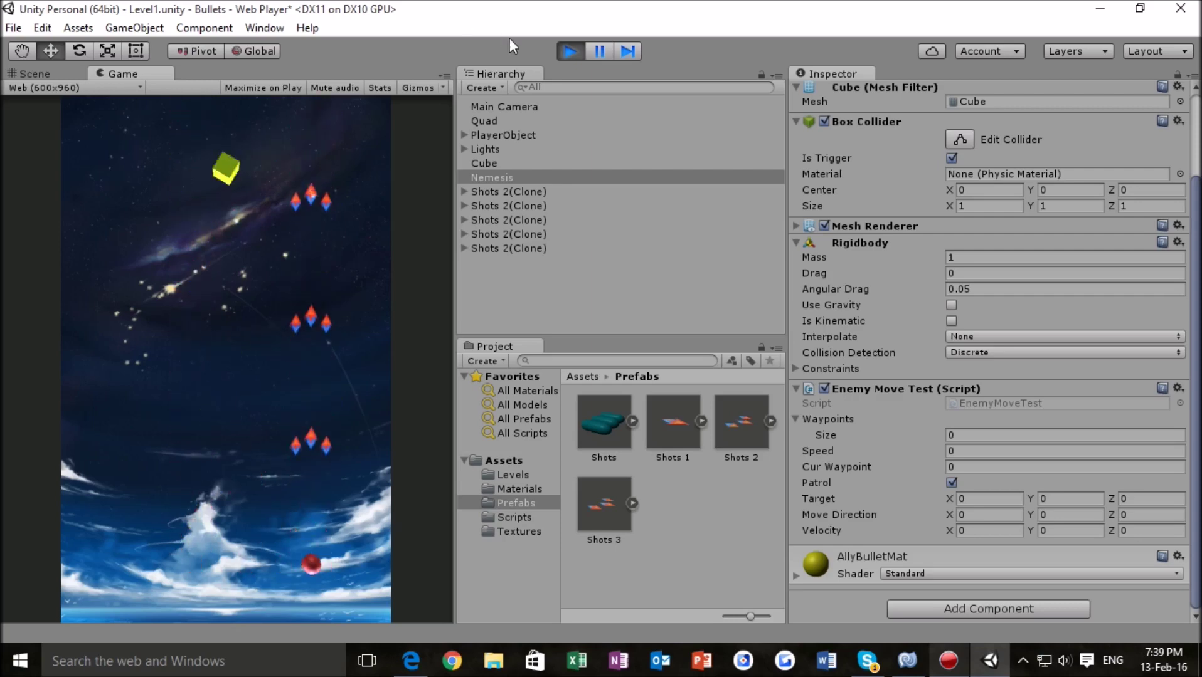
{"action": "left_click", "coordinate": [571, 51]}
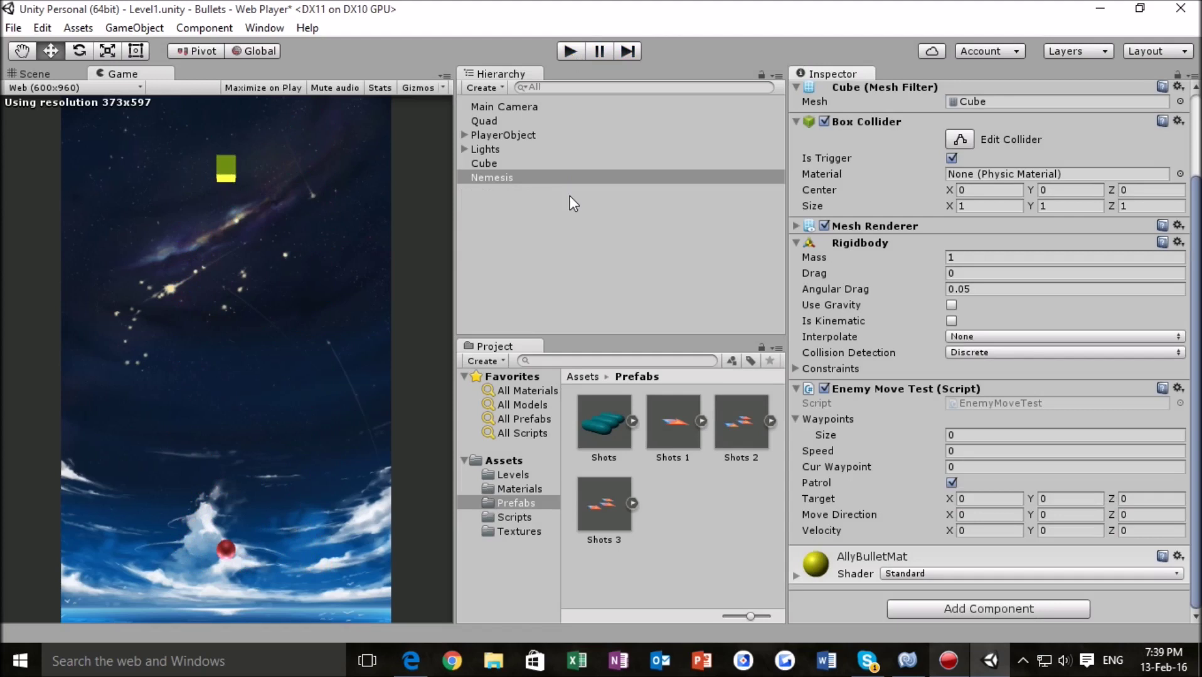
- Create an empty GameObject, attach Scripts > Enemy Shots, and open EnemyShots.cs in MonoDevelop
{"action": "left_click", "coordinate": [482, 87]}
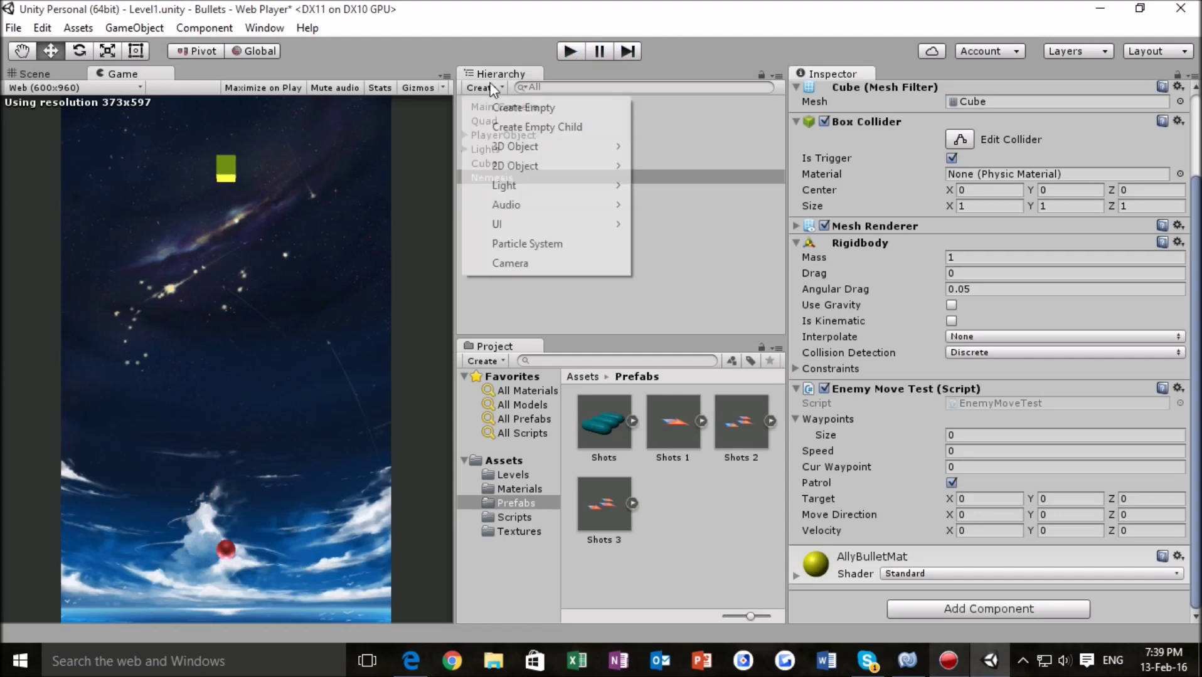
{"action": "left_click", "coordinate": [550, 110]}
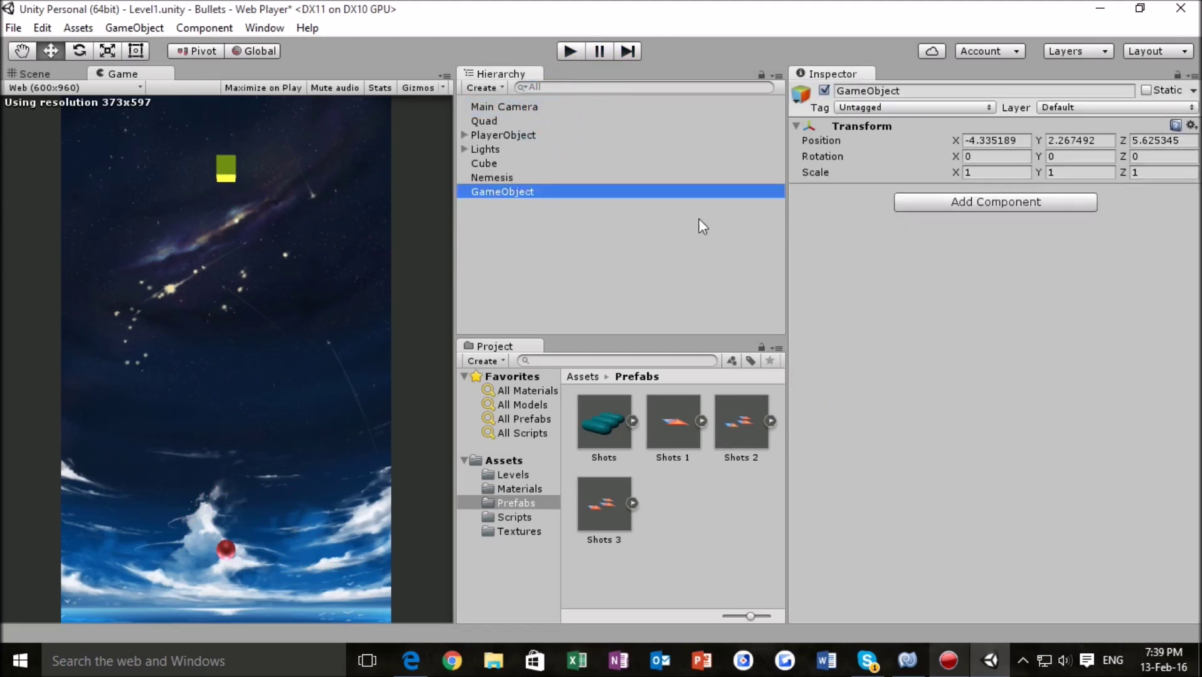
{"action": "left_click", "coordinate": [982, 199]}
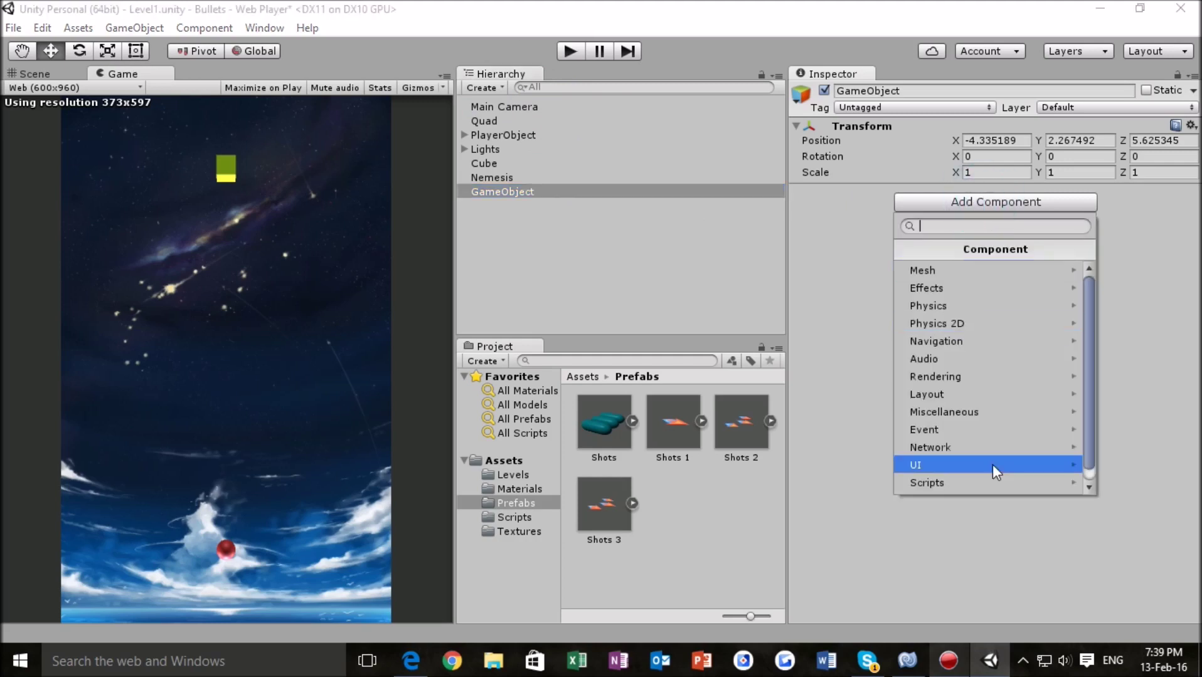
{"action": "scroll", "coordinate": [971, 467], "scroll_direction": "down", "scroll_amount": 1}
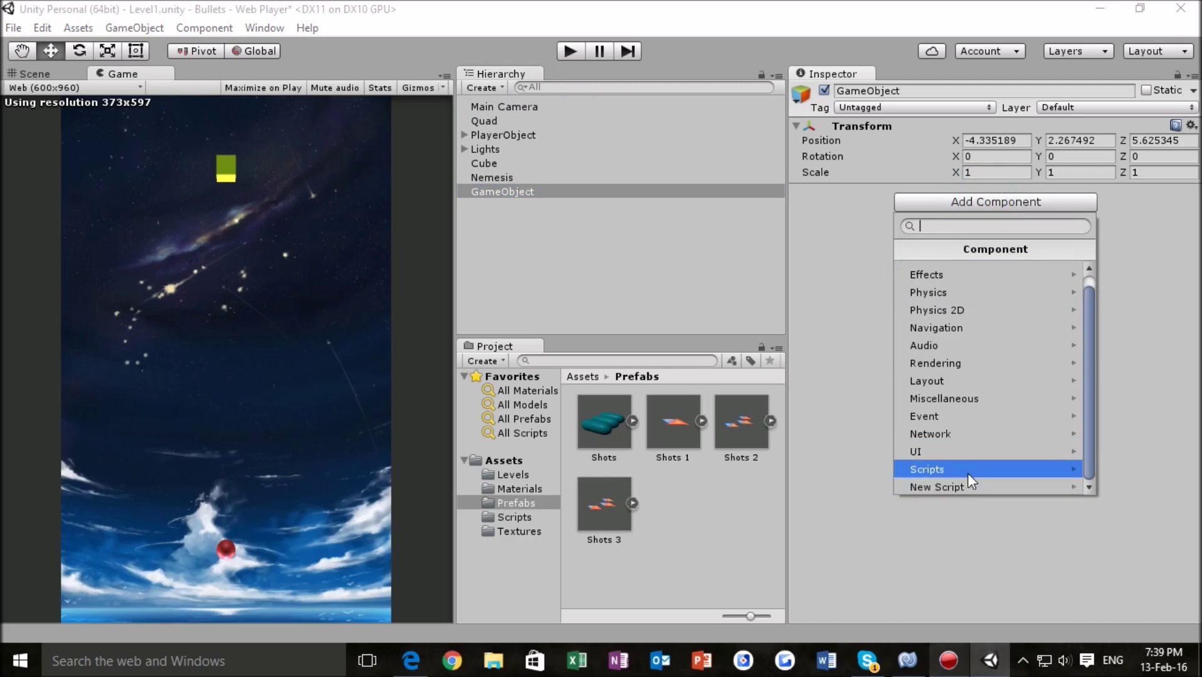
{"action": "left_click", "coordinate": [967, 471]}
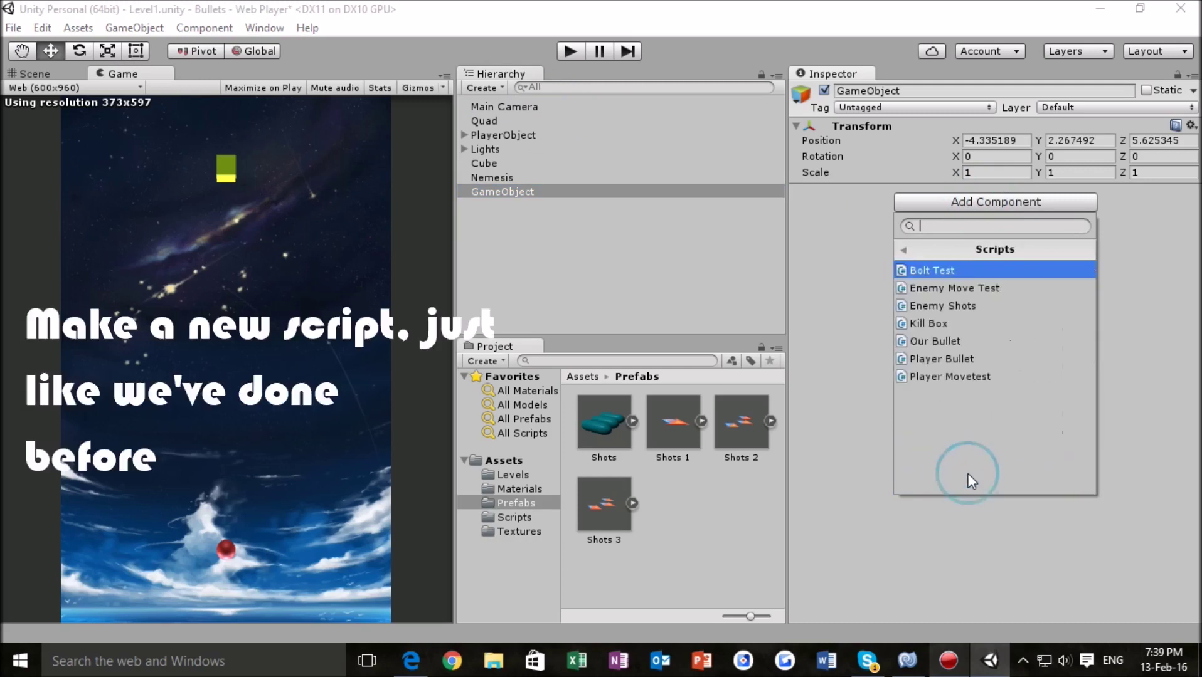
{"action": "left_click", "coordinate": [969, 303]}
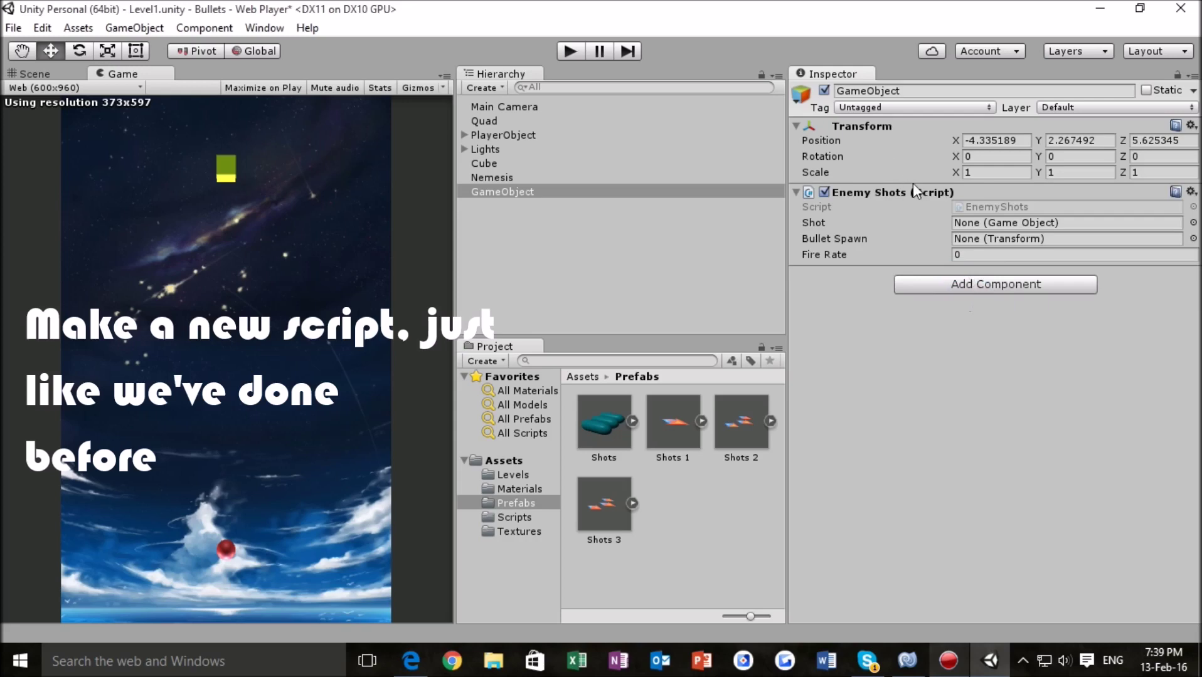
{"action": "left_click", "coordinate": [908, 660]}
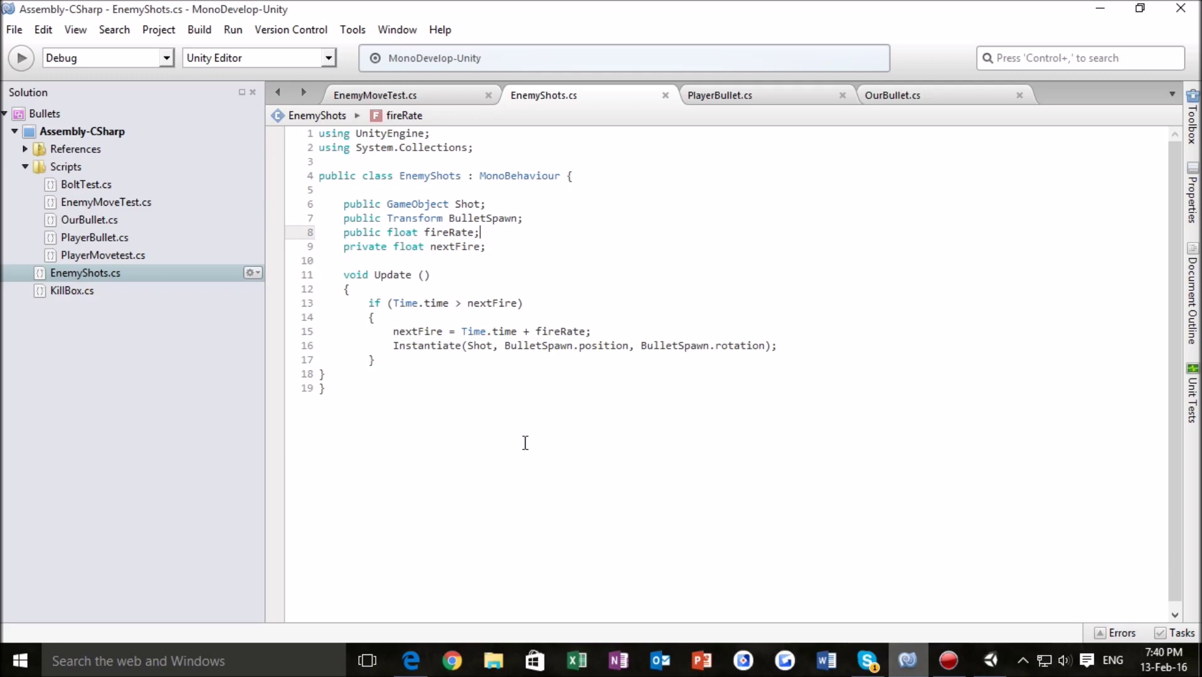
- Compare EnemyShots.cs with PlayerBullet.cs, highlighting the Shot, BulletSpawn, fireRate and nextFire fields
{"action": "left_click_drag", "start_coordinate": [527, 417], "coordinate": [341, 147]}
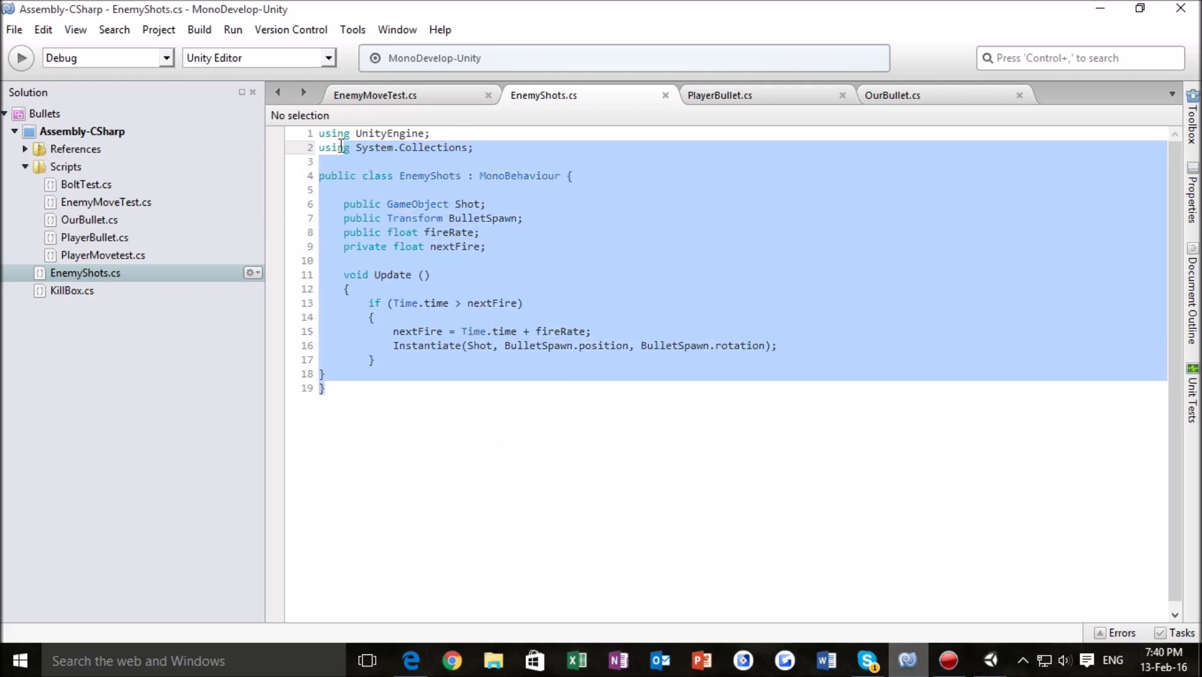
{"action": "left_click", "coordinate": [588, 535]}
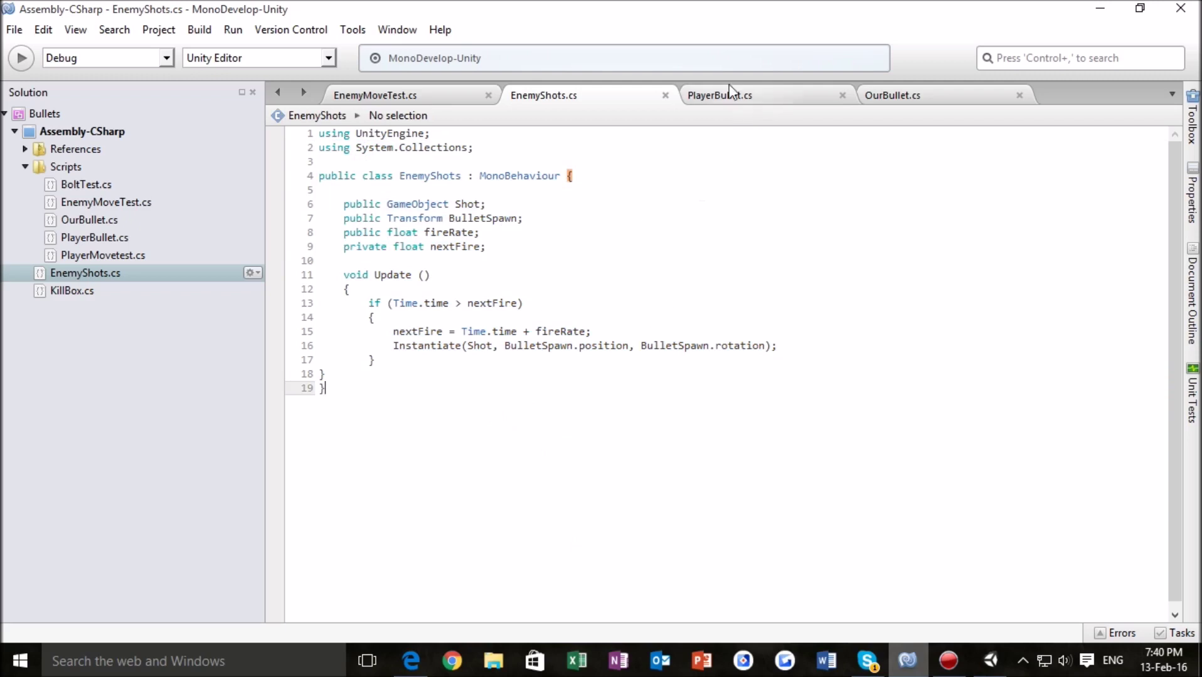
{"action": "left_click", "coordinate": [727, 94]}
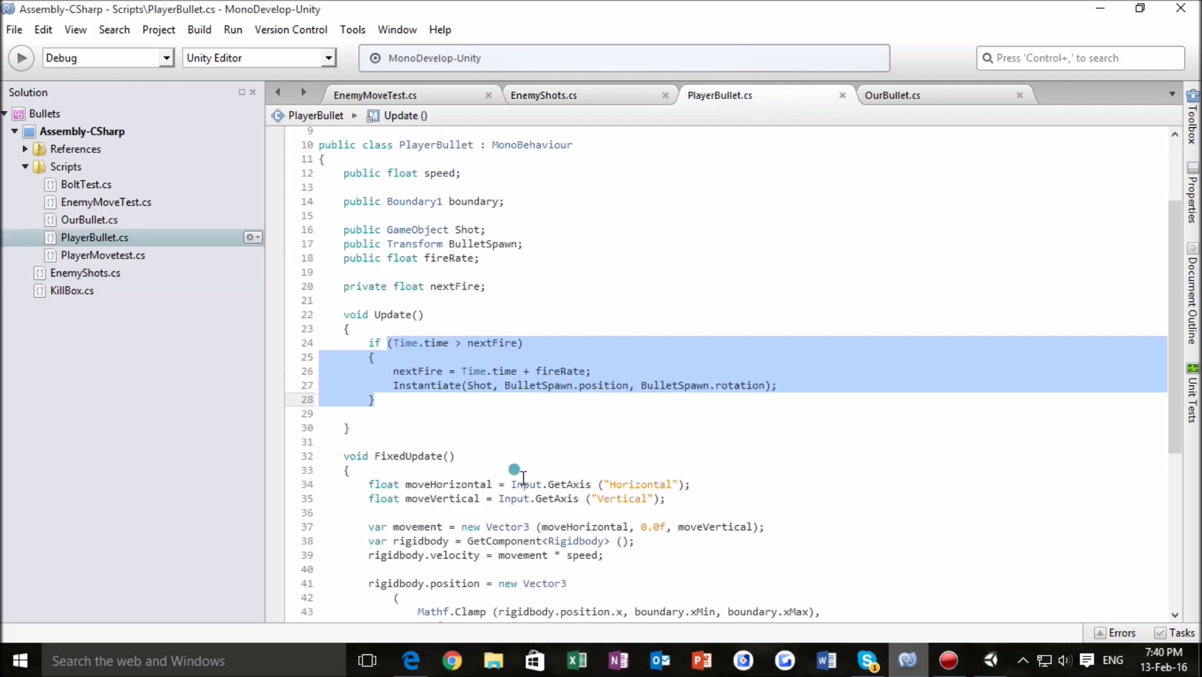
{"action": "left_click", "coordinate": [523, 483]}
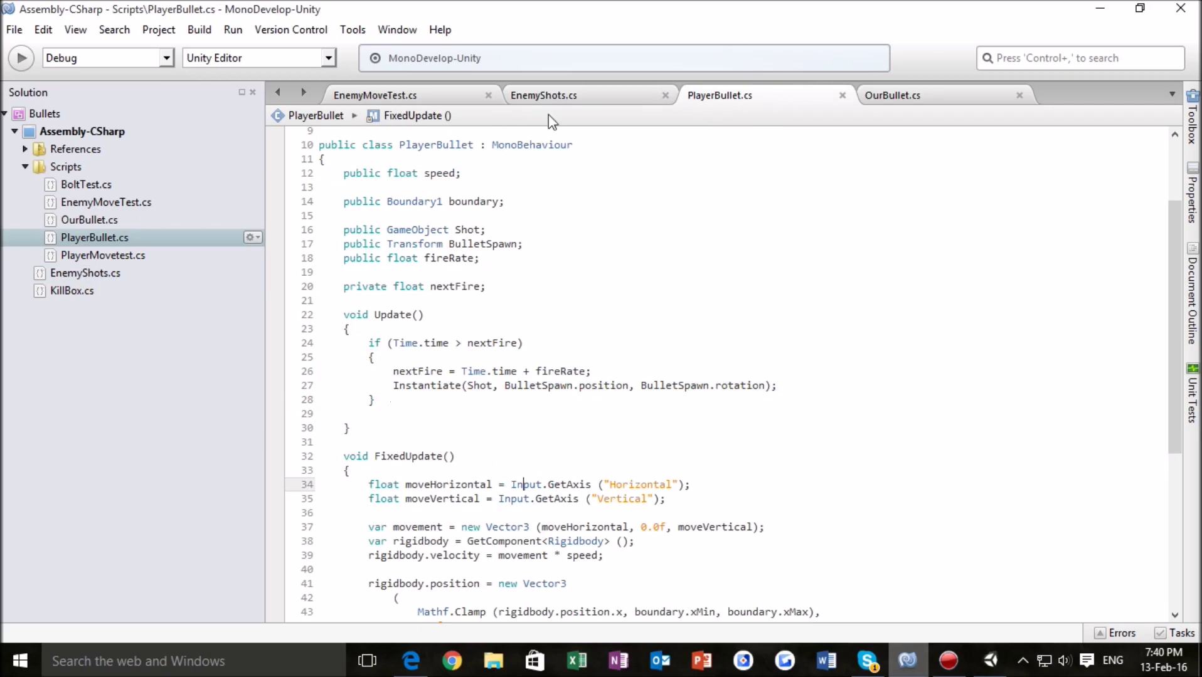
{"action": "scroll", "coordinate": [502, 279], "scroll_direction": "down", "scroll_amount": 3}
{"action": "scroll", "coordinate": [457, 316], "scroll_direction": "up", "scroll_amount": 5}
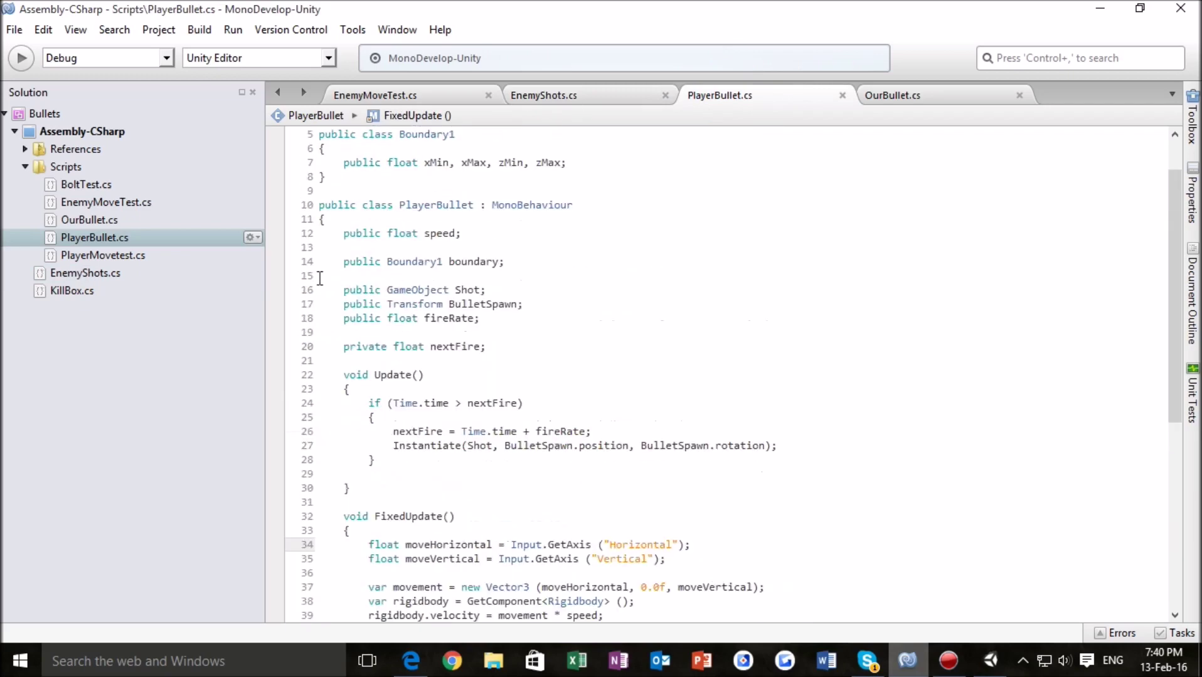
{"action": "left_click_drag", "start_coordinate": [343, 290], "coordinate": [487, 349]}
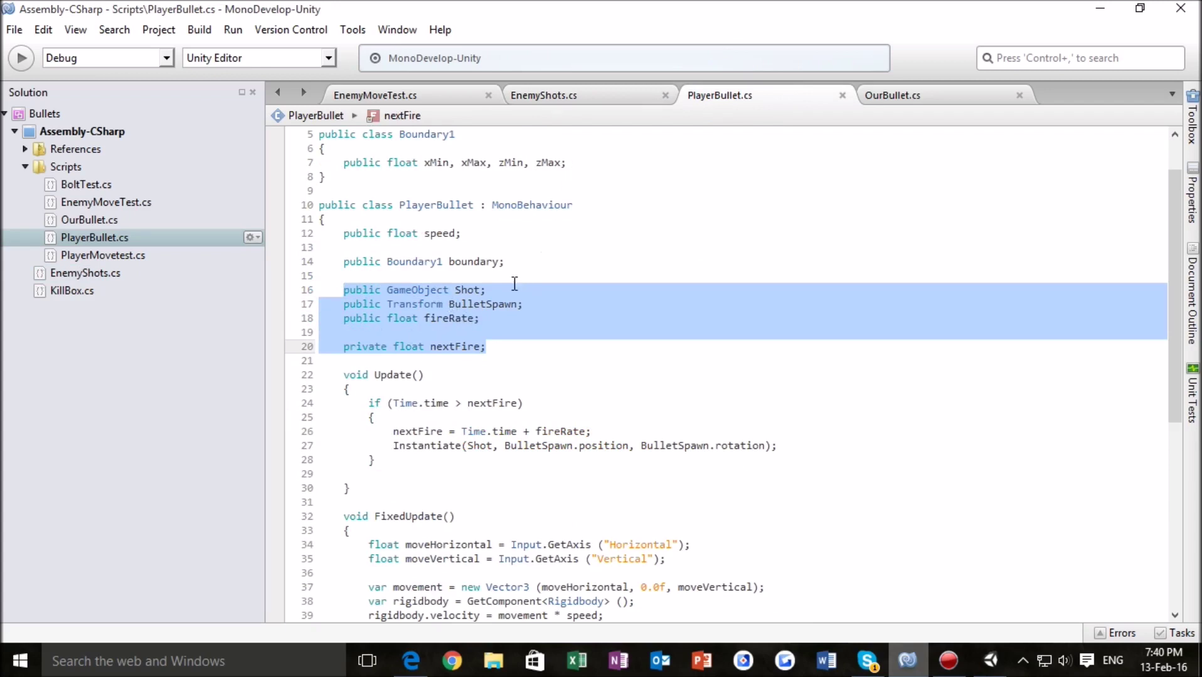
- Compare PlayerBullet's Update() firing logic against the EnemyShots code
{"action": "left_click", "coordinate": [552, 100]}
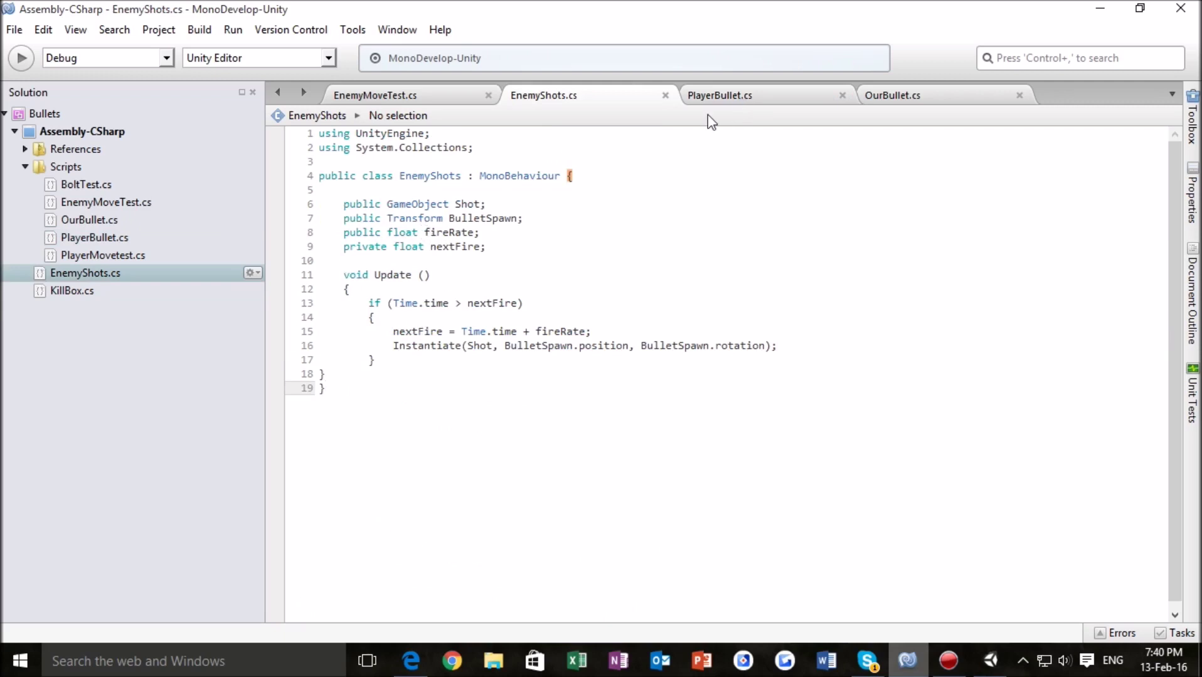
{"action": "left_click", "coordinate": [742, 105]}
{"action": "scroll", "coordinate": [332, 270], "scroll_direction": "down", "scroll_amount": 2}
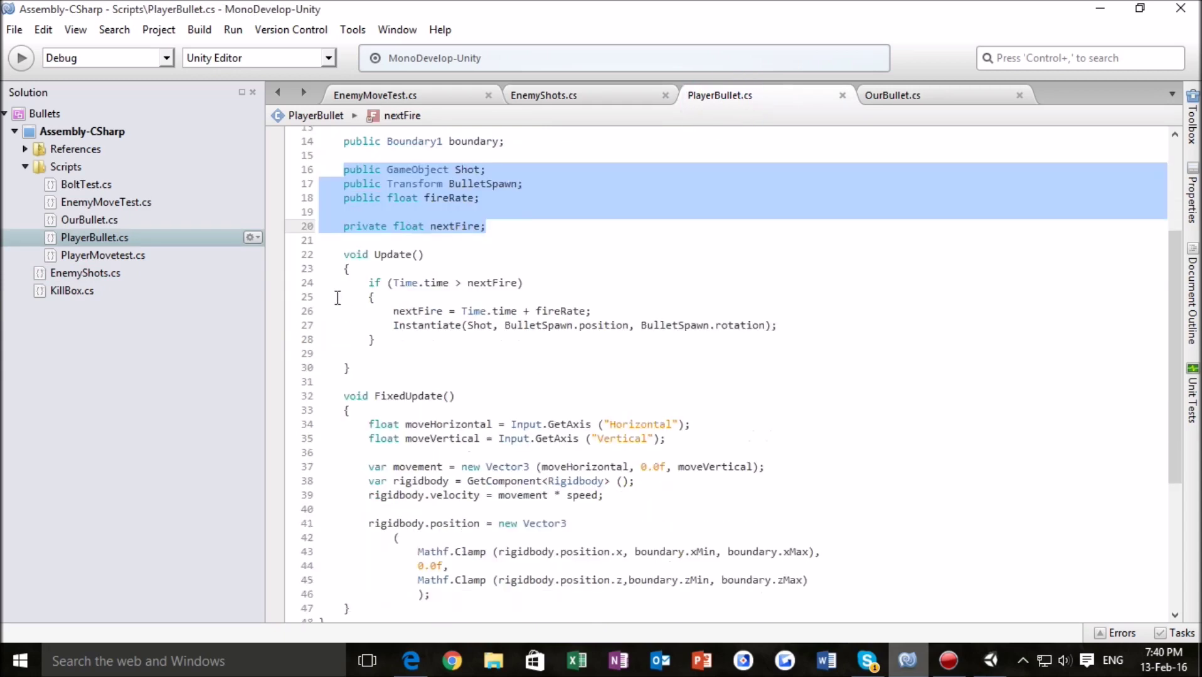
{"action": "left_click_drag", "start_coordinate": [333, 270], "coordinate": [683, 344]}
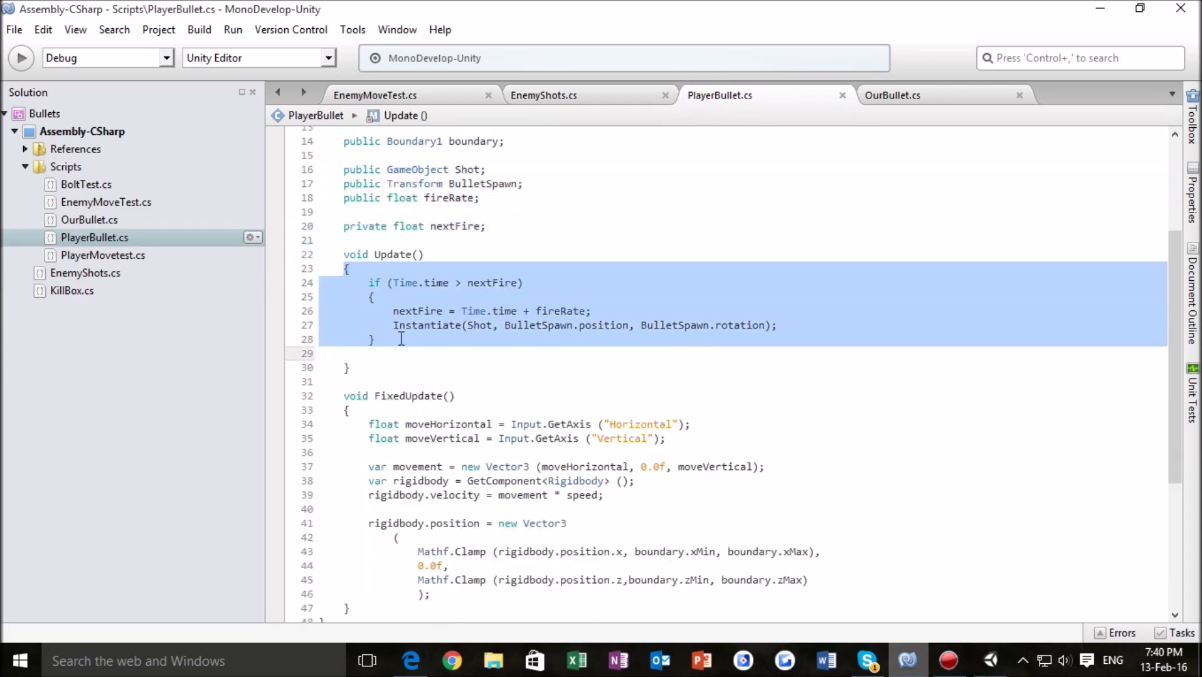
{"action": "left_click", "coordinate": [572, 95]}
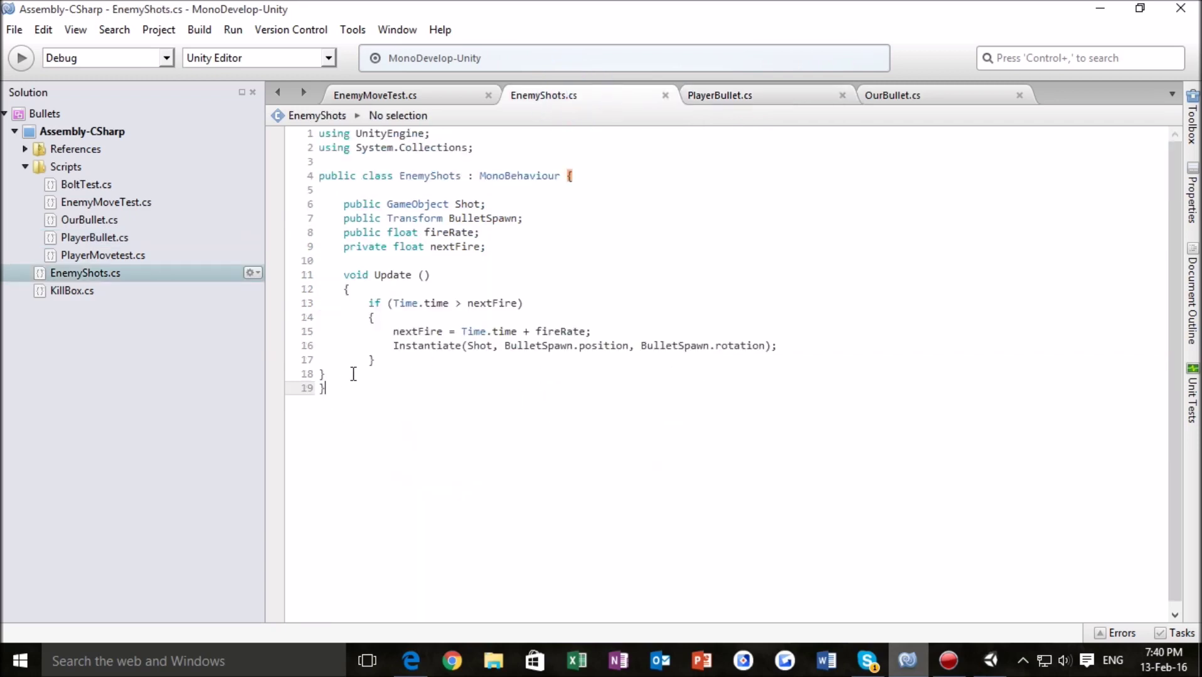
{"action": "left_click", "coordinate": [372, 364]}
{"action": "left_click", "coordinate": [344, 290]}
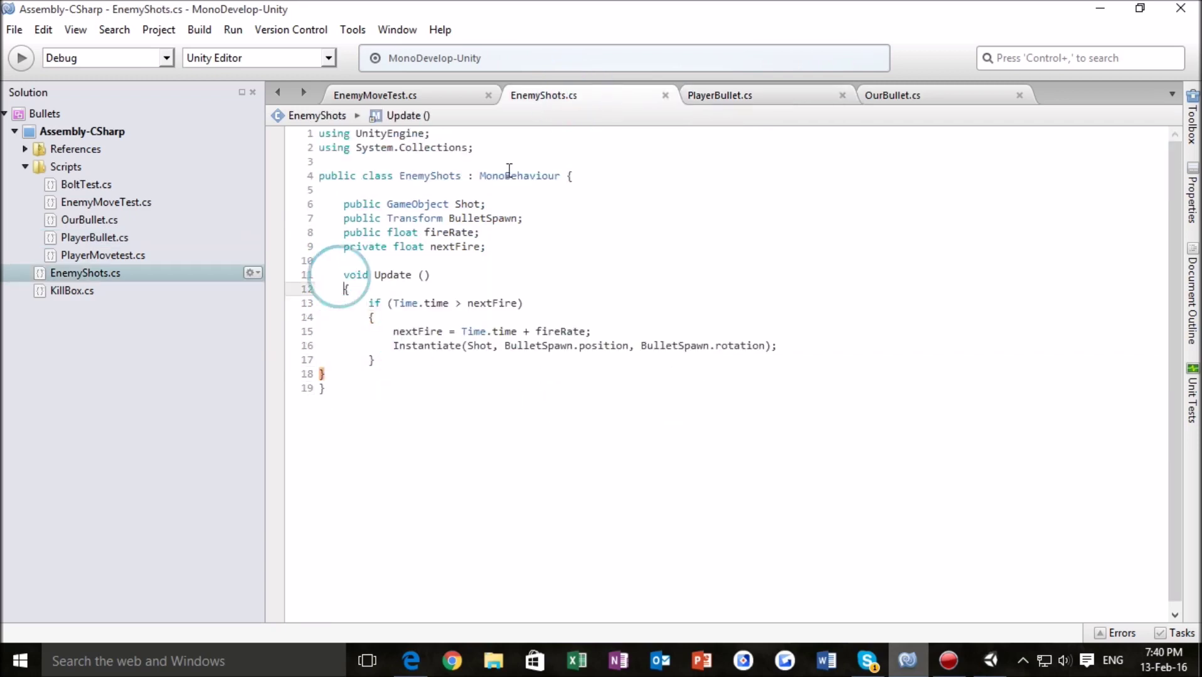
{"action": "left_click", "coordinate": [566, 184]}
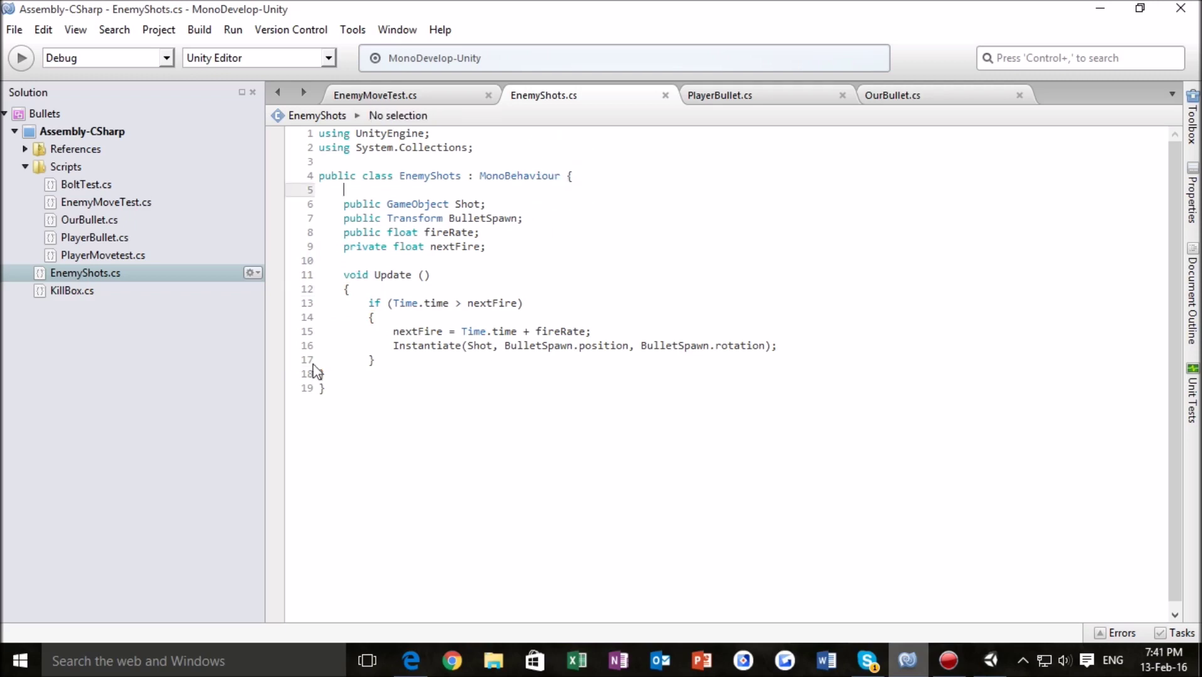
- Back in Unity, parent the GameObject under Nemesis in the Hierarchy
{"action": "left_click", "coordinate": [14, 30]}
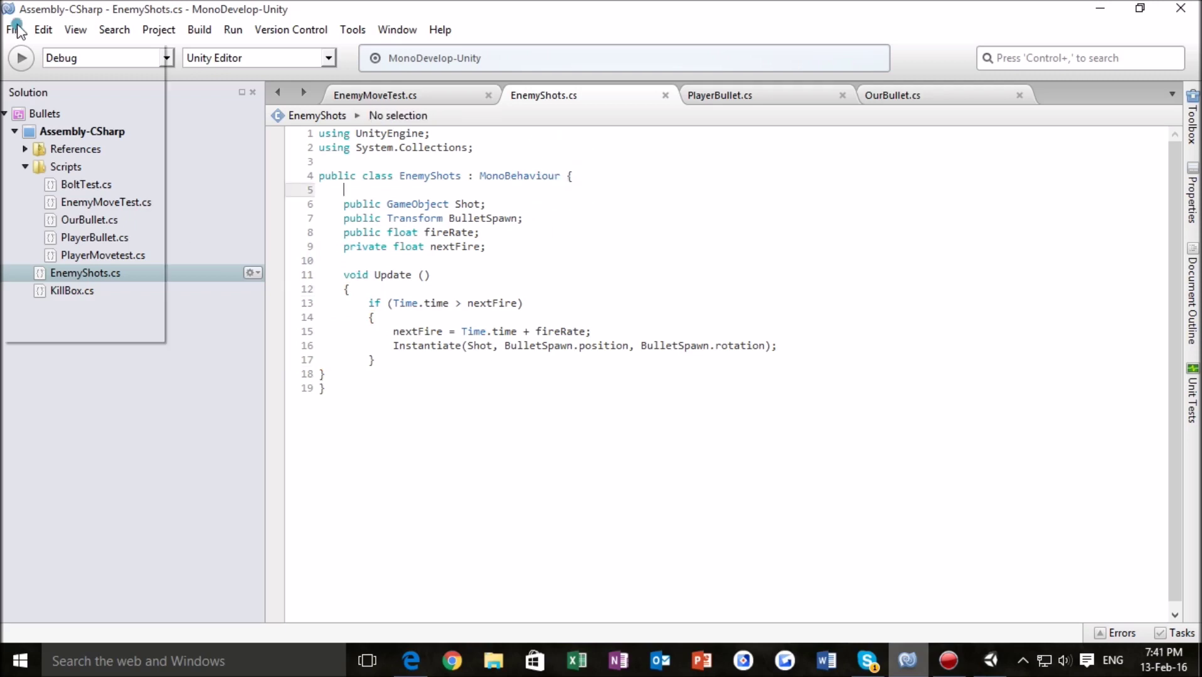
{"action": "left_click", "coordinate": [546, 438]}
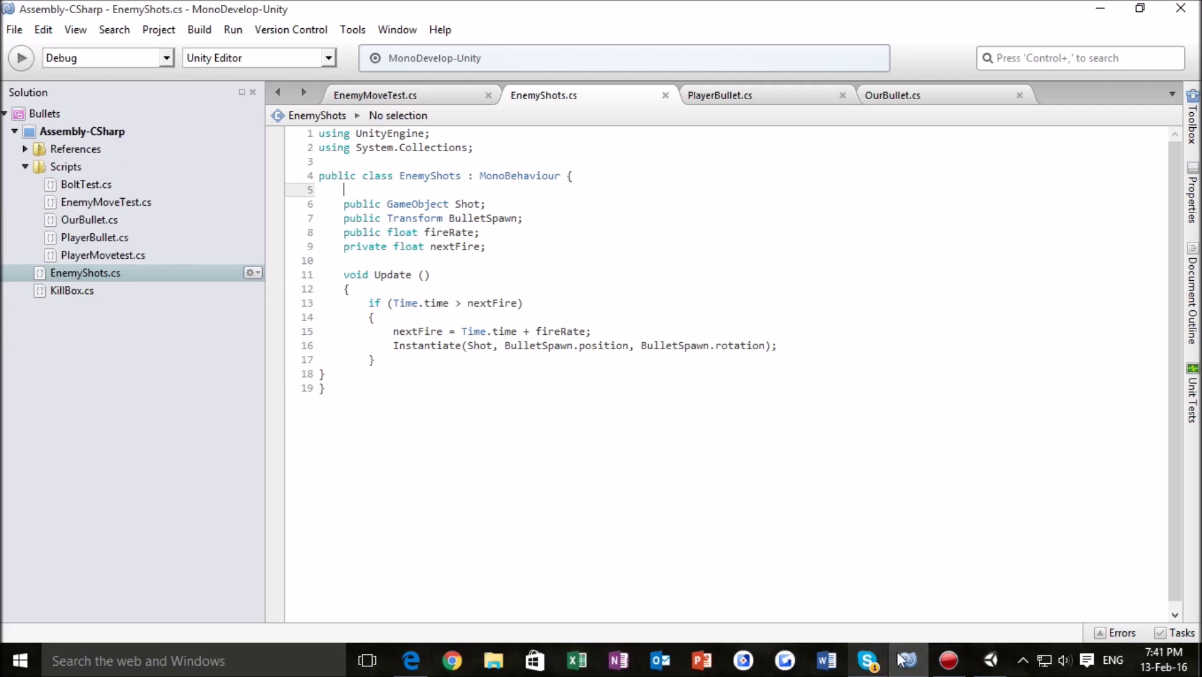
{"action": "left_click", "coordinate": [988, 660]}
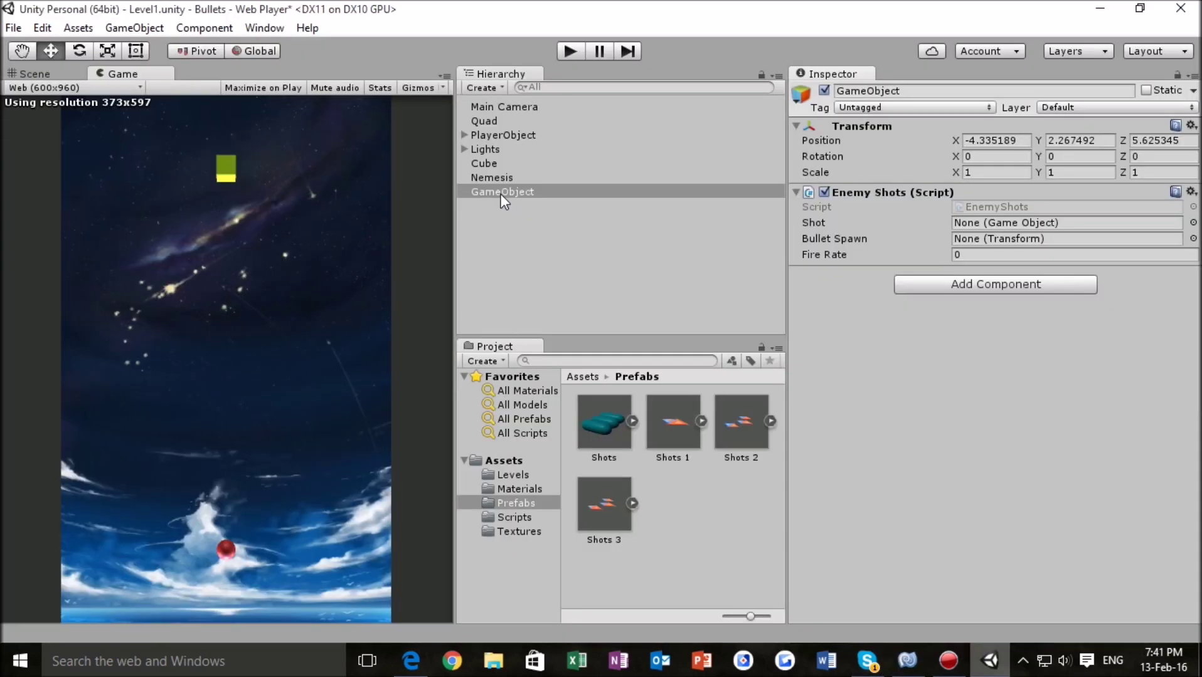
{"action": "left_click_drag", "start_coordinate": [500, 194], "coordinate": [498, 178]}
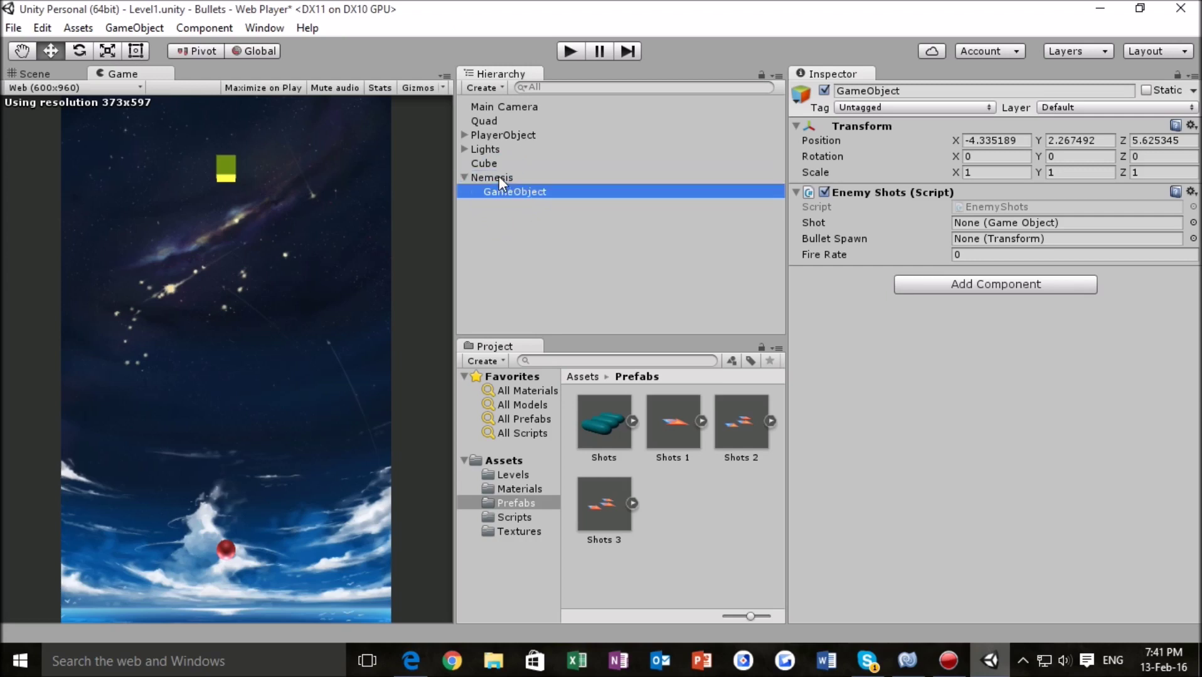
- Reset the child GameObject's Transform position, rotation and scale
{"action": "left_click", "coordinate": [999, 141]}
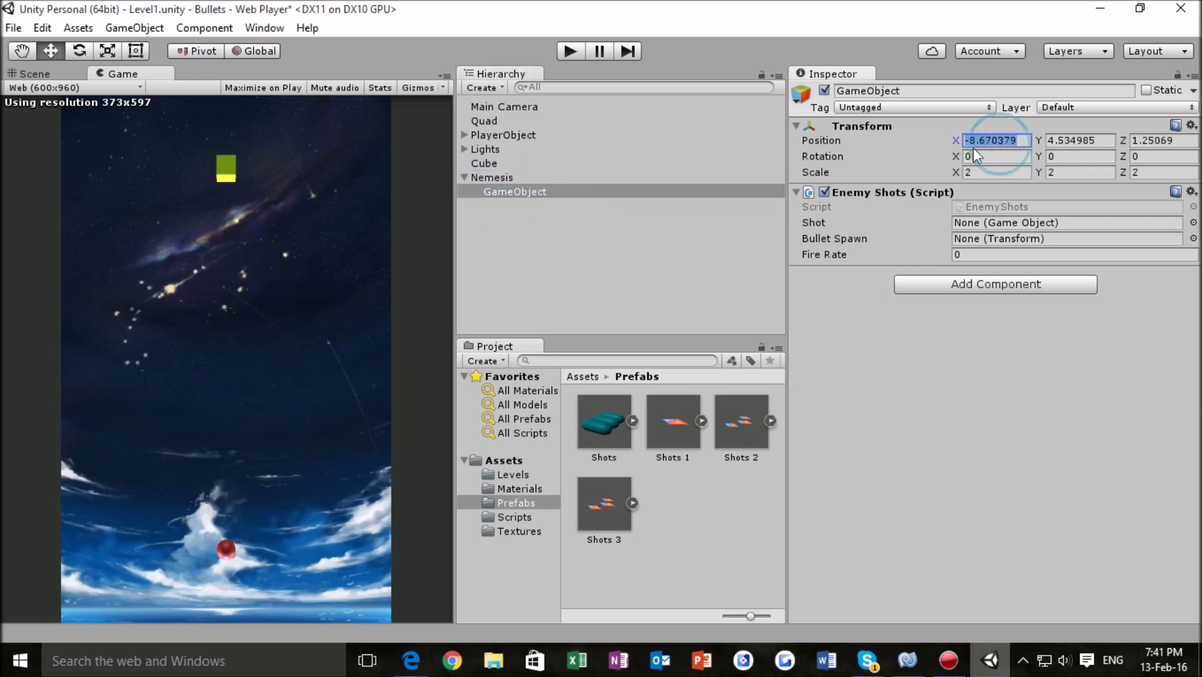
{"action": "left_click", "coordinate": [19, 72]}
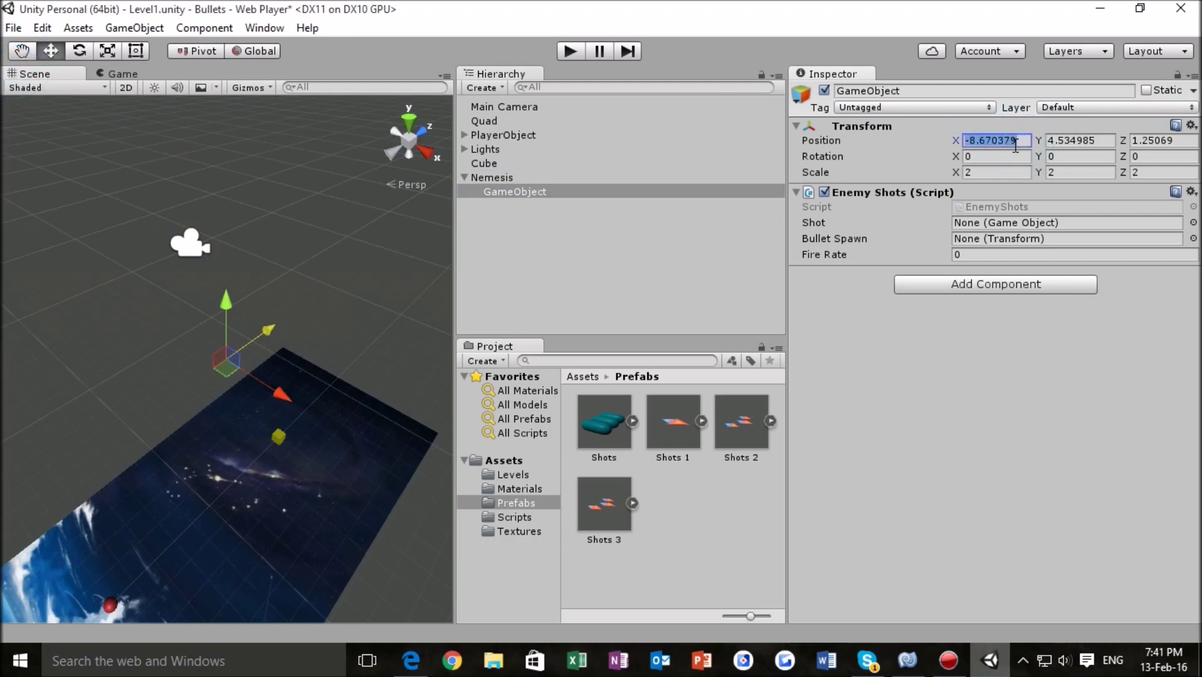
{"action": "left_click", "coordinate": [1190, 125]}
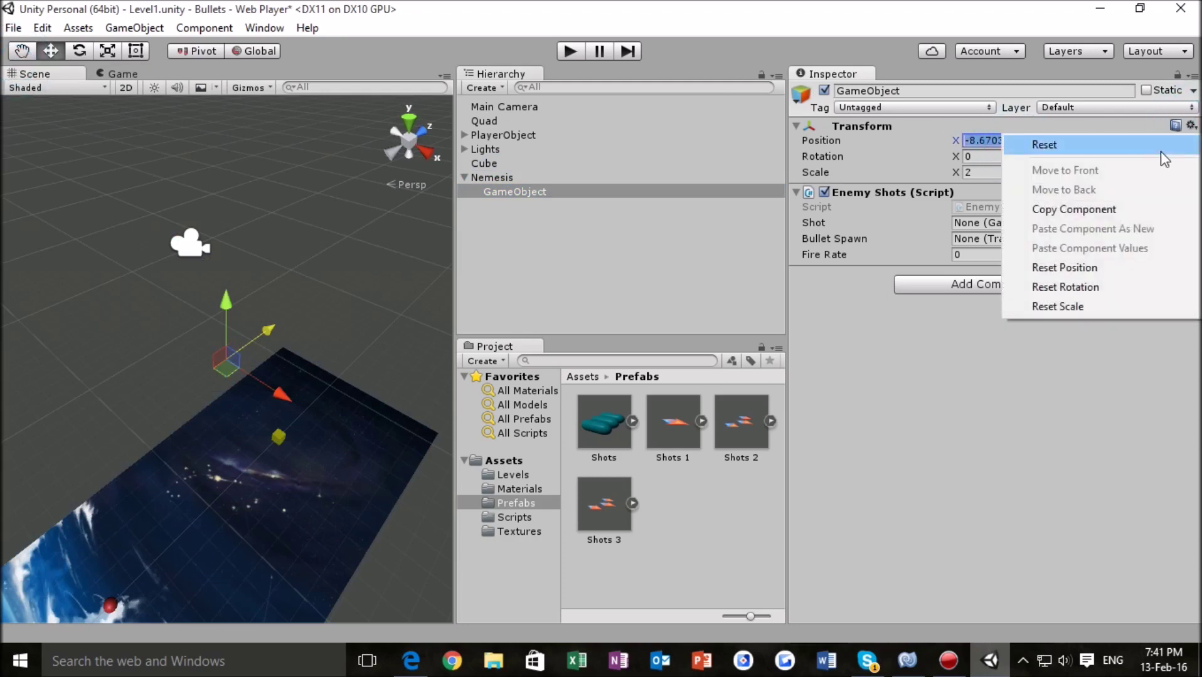
{"action": "left_click", "coordinate": [1161, 151]}
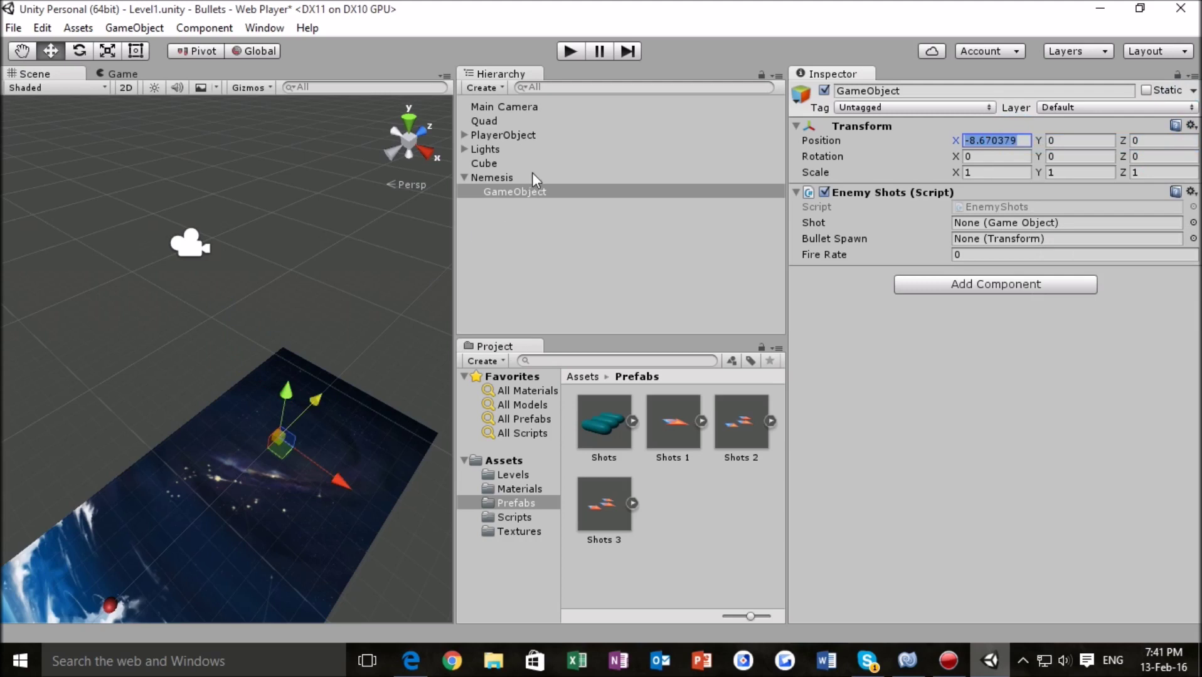
- Frame the GameObject in the Scene view and move it along Z to 0.59
{"action": "double_click", "coordinate": [518, 185]}
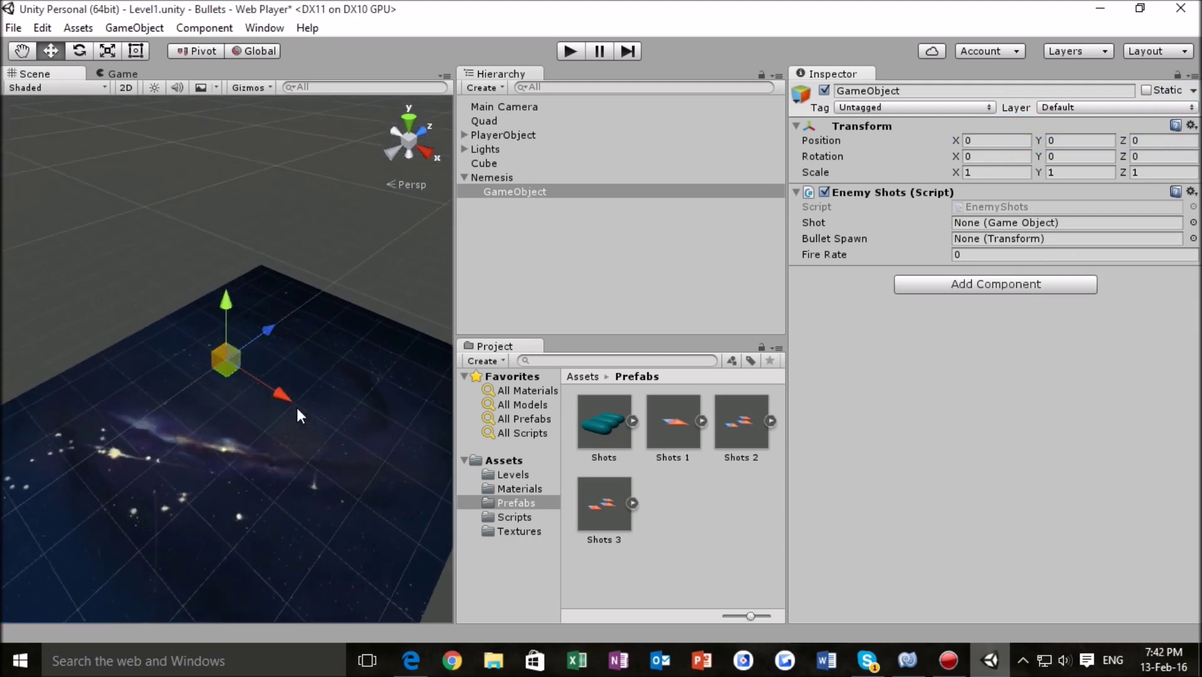
{"action": "scroll", "coordinate": [296, 408], "scroll_direction": "up", "scroll_amount": 3}
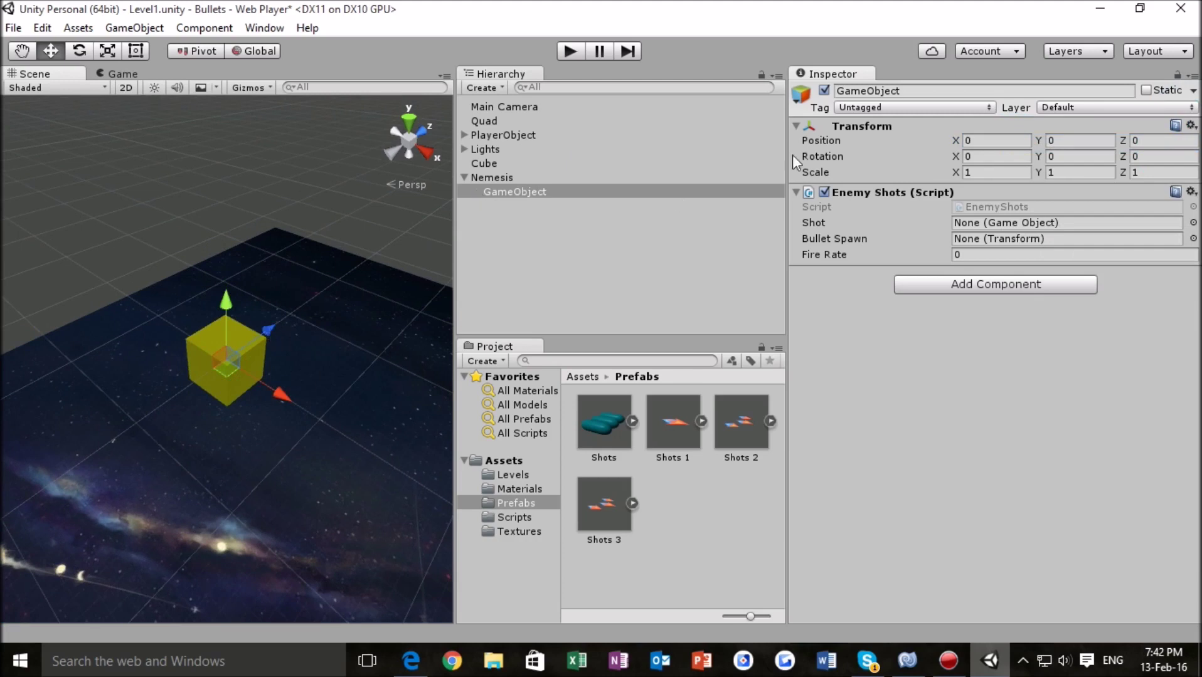
{"action": "left_click_drag", "start_coordinate": [270, 333], "coordinate": [230, 445]}
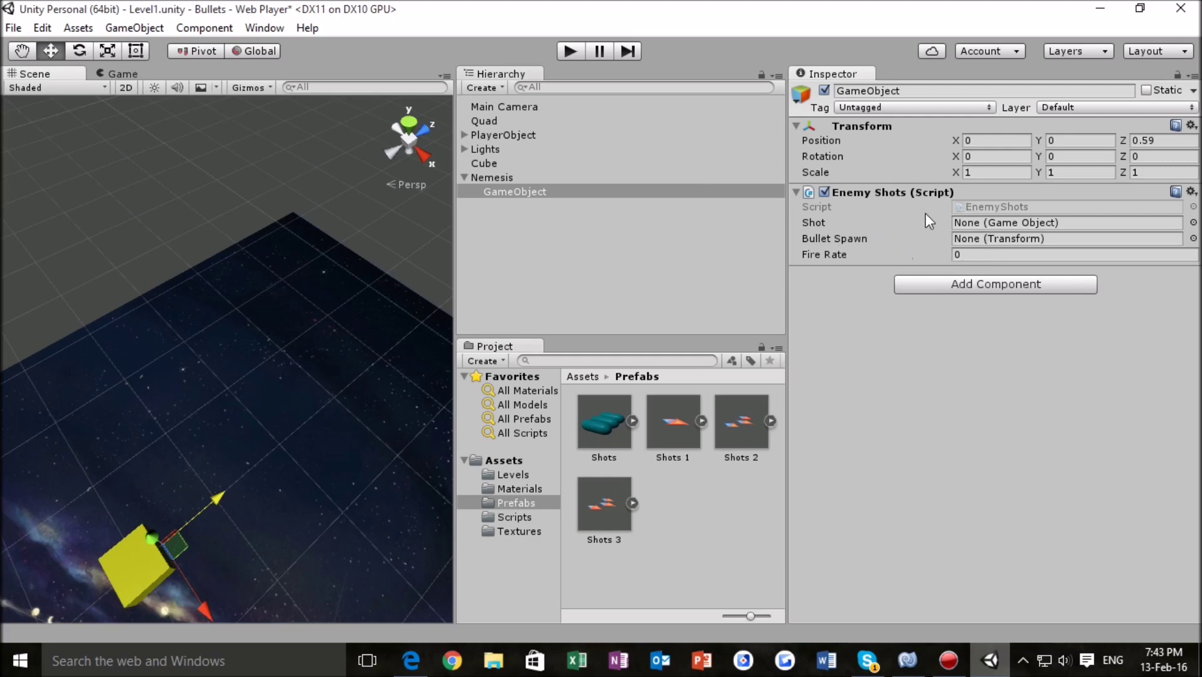
- Inspect the Shots 2 and Shots 3 prefabs, then select the GameObject under Nemesis
{"action": "left_click", "coordinate": [738, 424]}
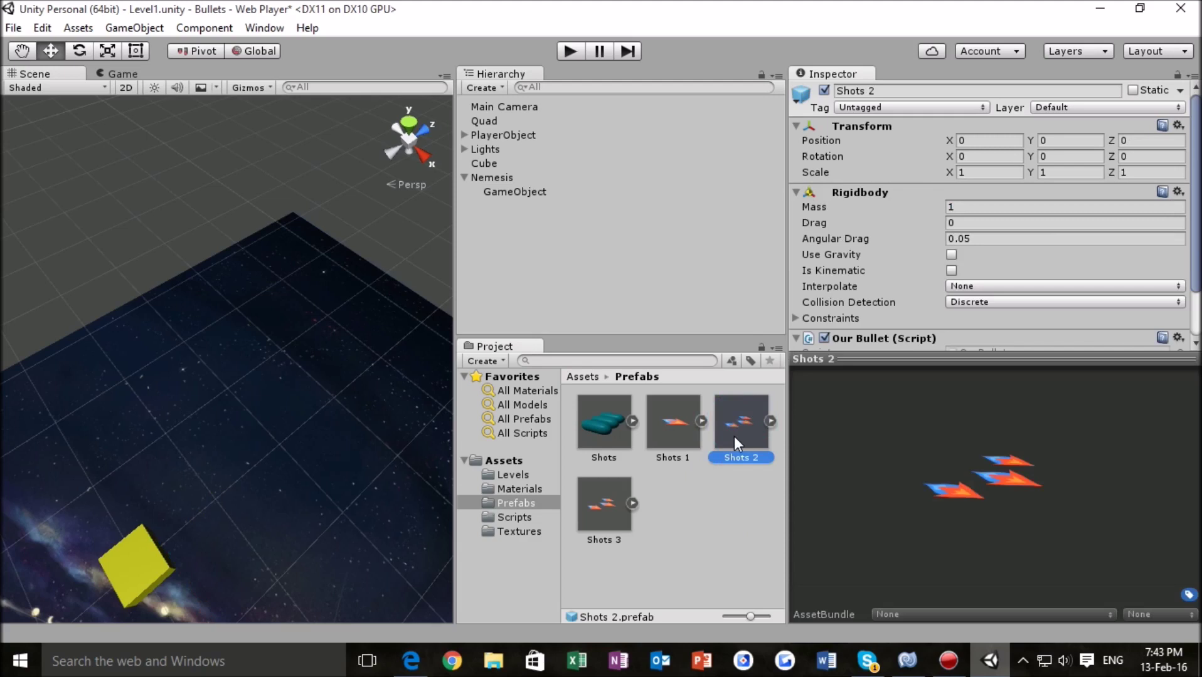
{"action": "left_click", "coordinate": [613, 520]}
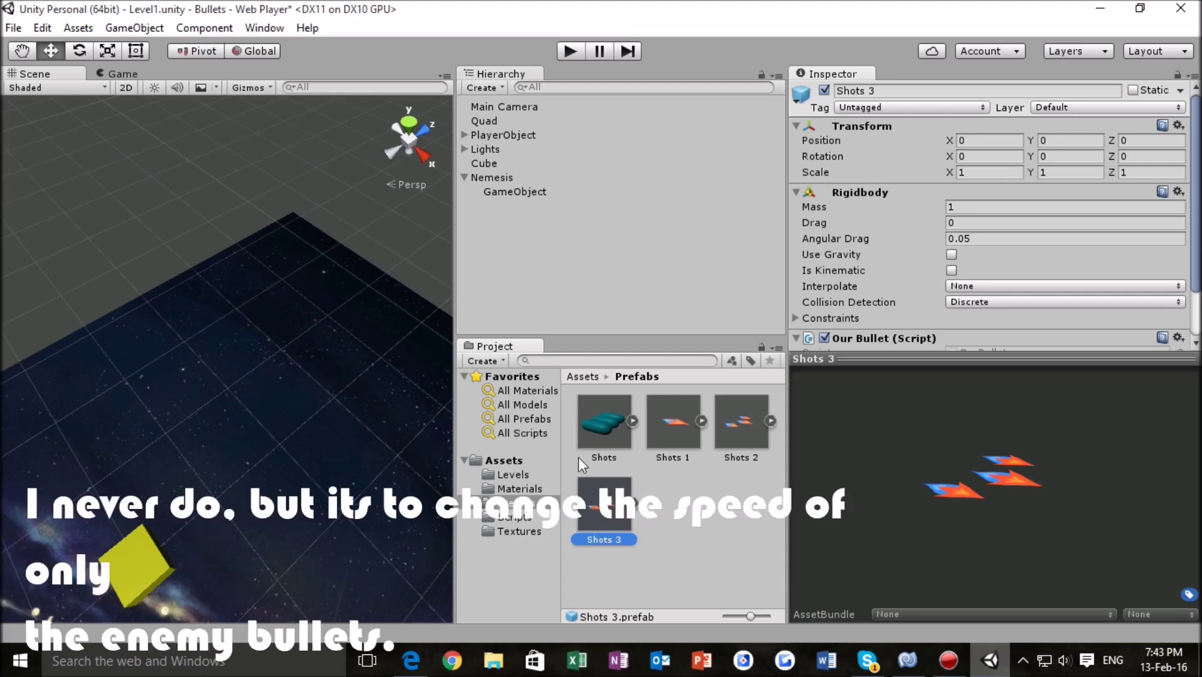
{"action": "left_click", "coordinate": [506, 190]}
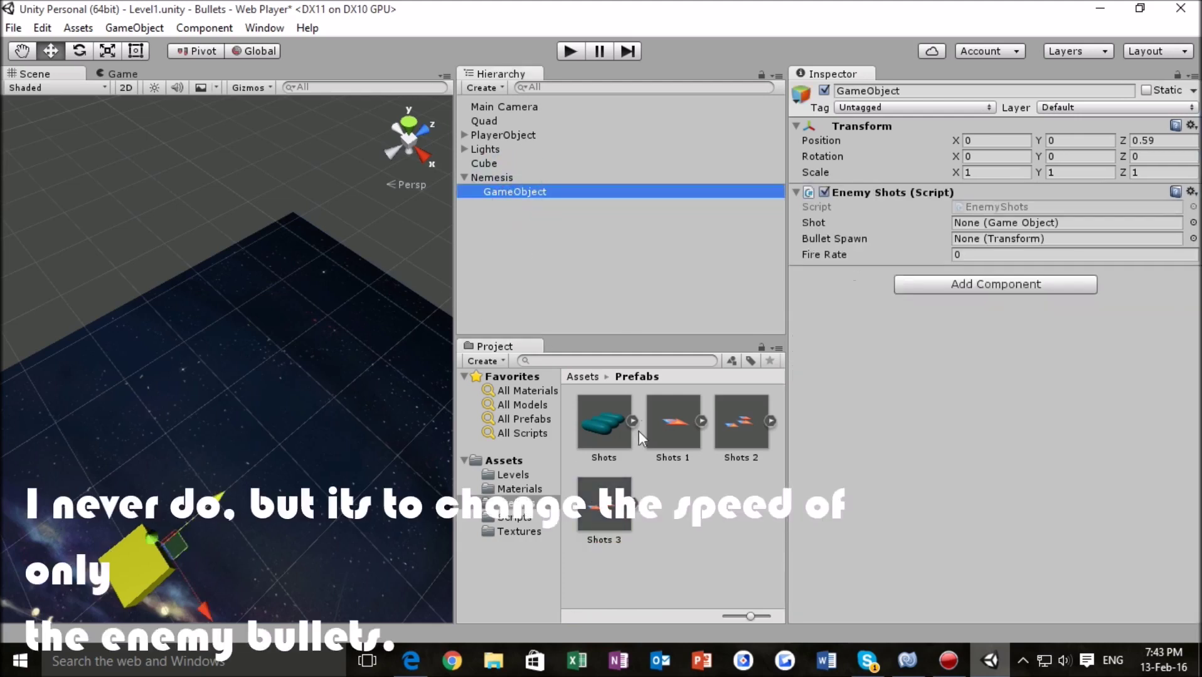
- Assign Shots 3 as Shot and the GameObject as Bullet Spawn, then start a test run
{"action": "left_click_drag", "start_coordinate": [606, 515], "coordinate": [988, 218]}
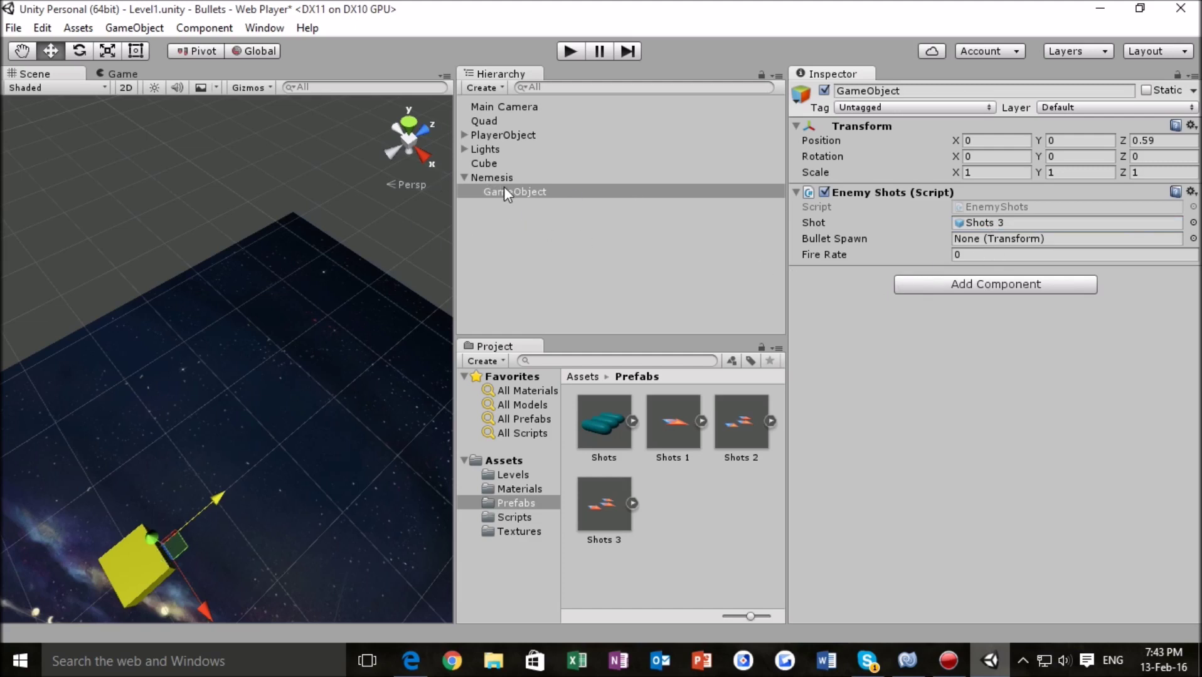
{"action": "left_click_drag", "start_coordinate": [505, 188], "coordinate": [981, 244]}
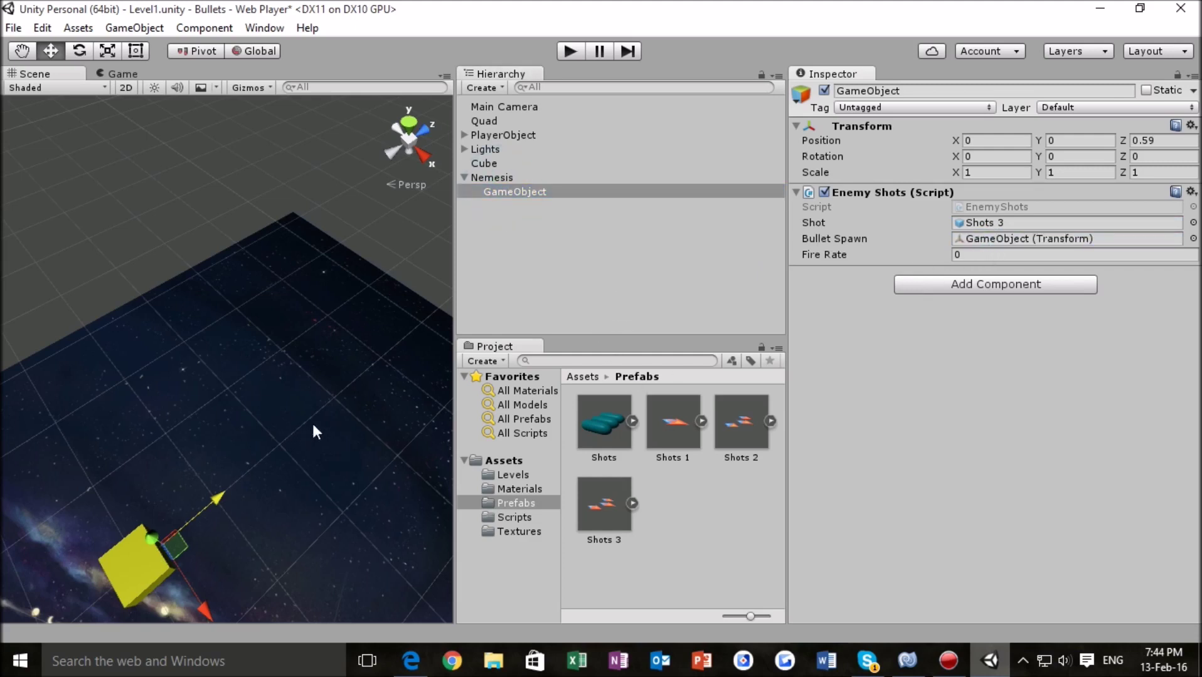
{"action": "left_click", "coordinate": [568, 52]}
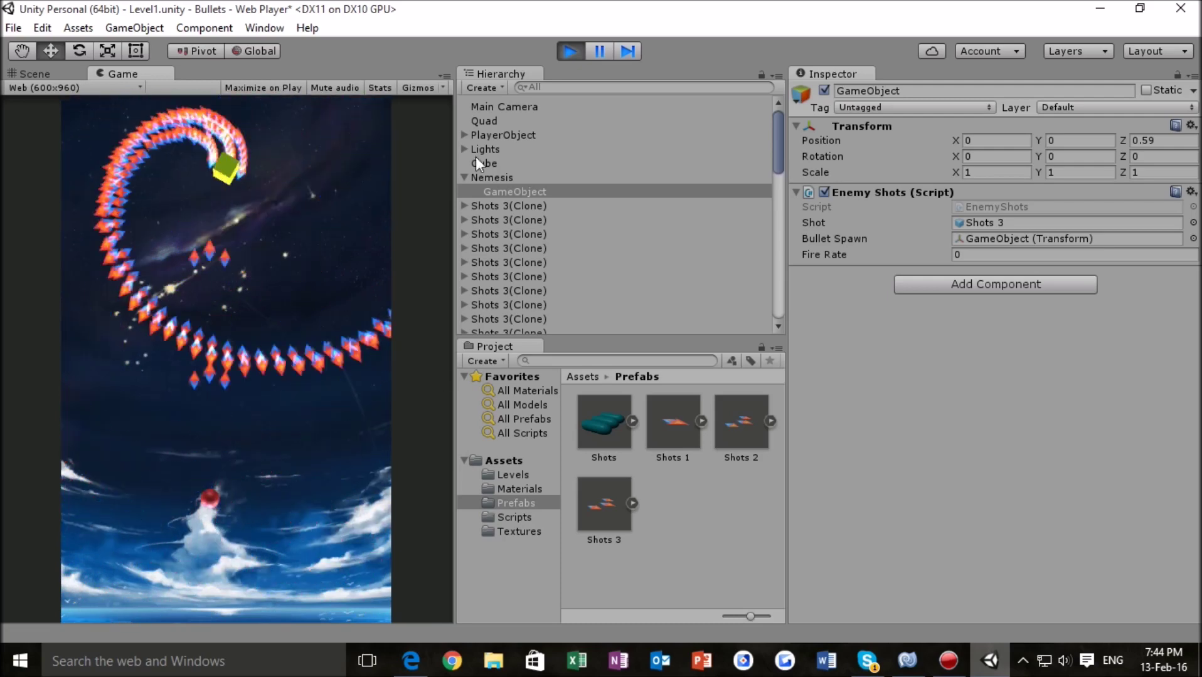
{"action": "left_click", "coordinate": [567, 52]}
{"action": "left_click", "coordinate": [974, 255]}
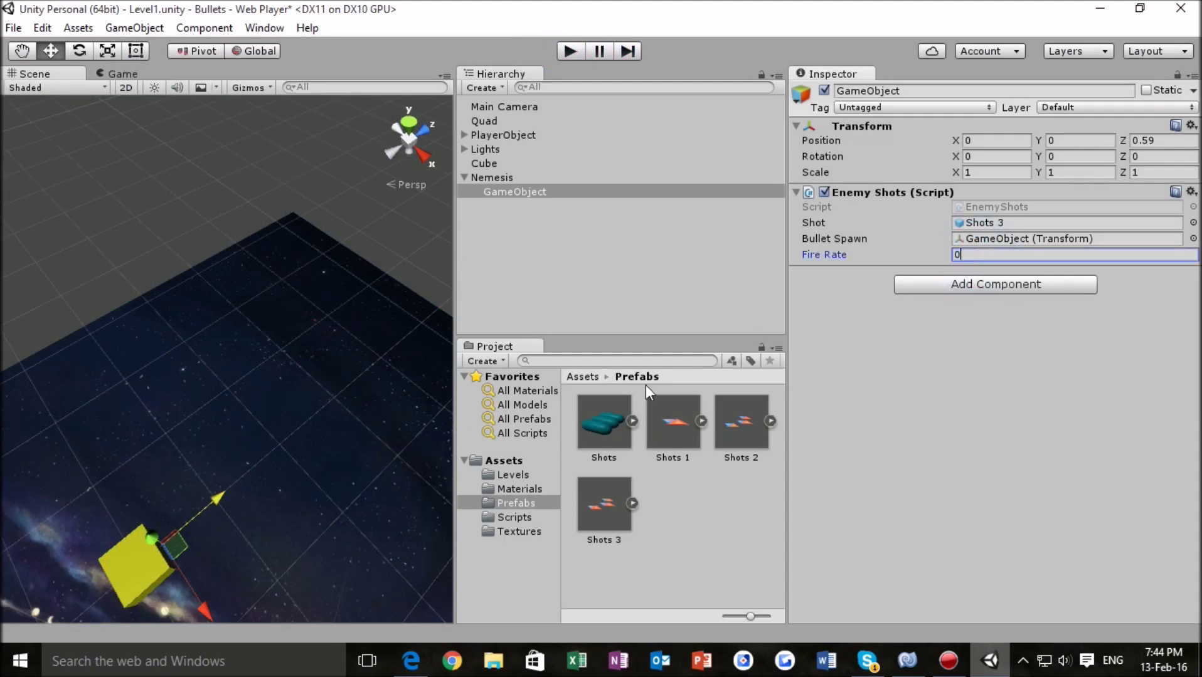
{"action": "type", "text": ".05"}
{"action": "key", "text": "Return"}
{"action": "left_click", "coordinate": [570, 53]}
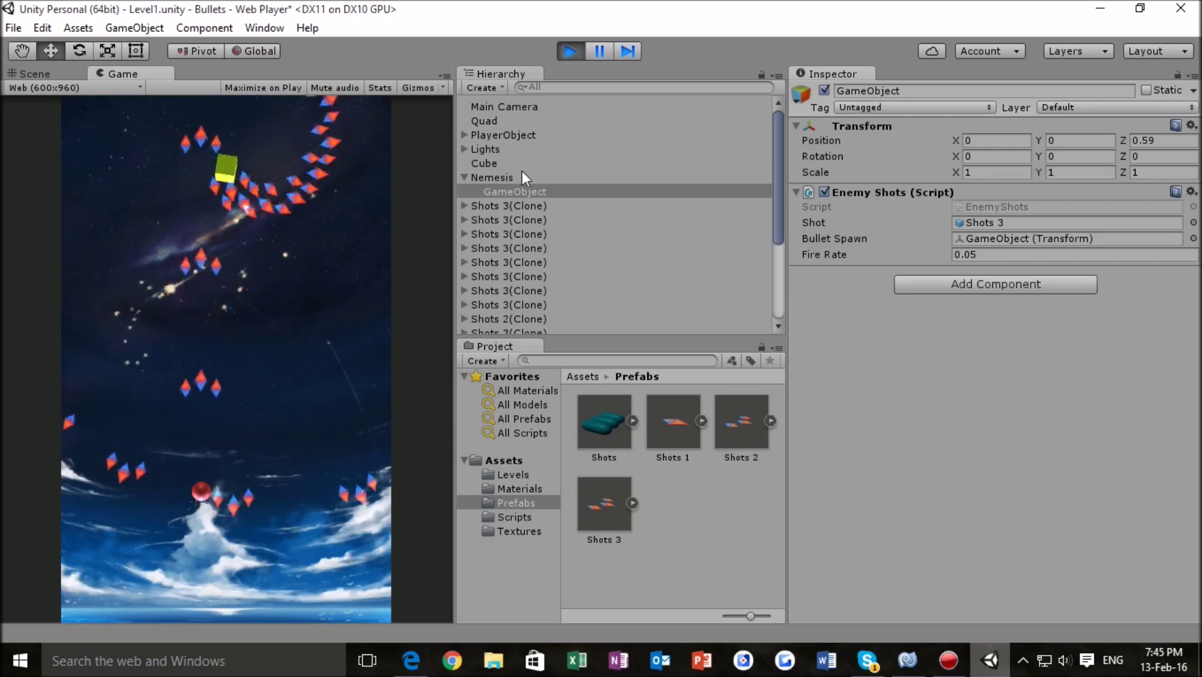
{"action": "left_click", "coordinate": [570, 51]}
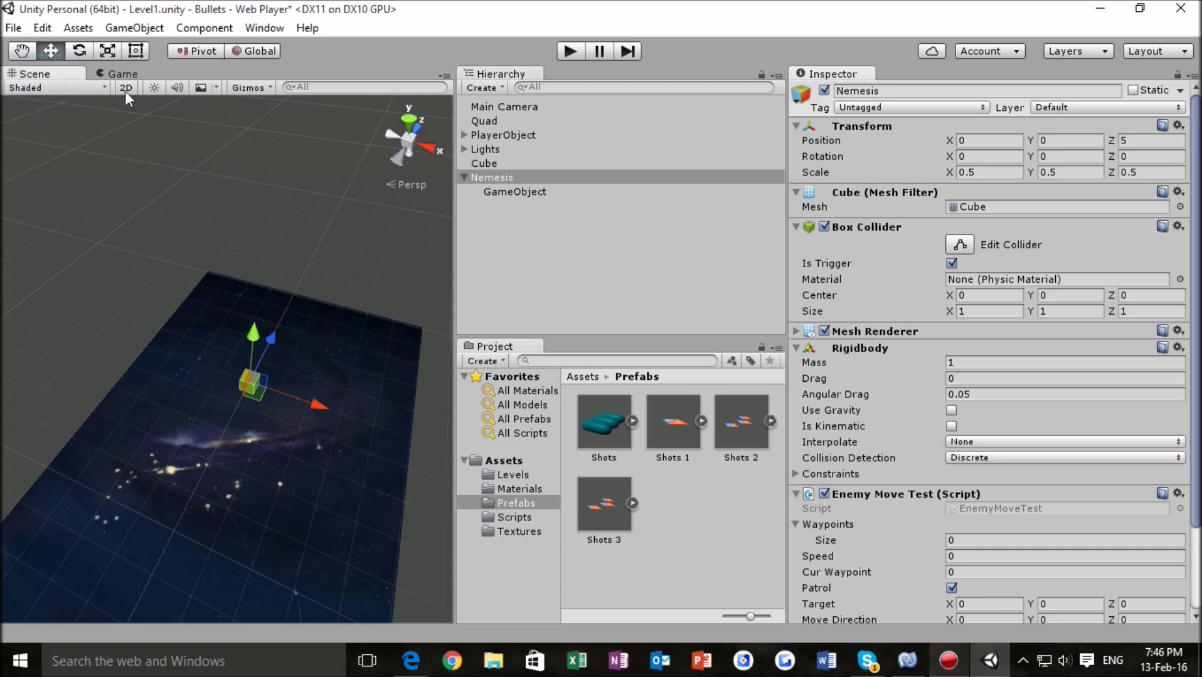
{"action": "left_click", "coordinate": [479, 88]}
- Add a sphere to the scene, undoing an accidental extra cube, and preview it in Game view
{"action": "mouse_move", "coordinate": [603, 145]}
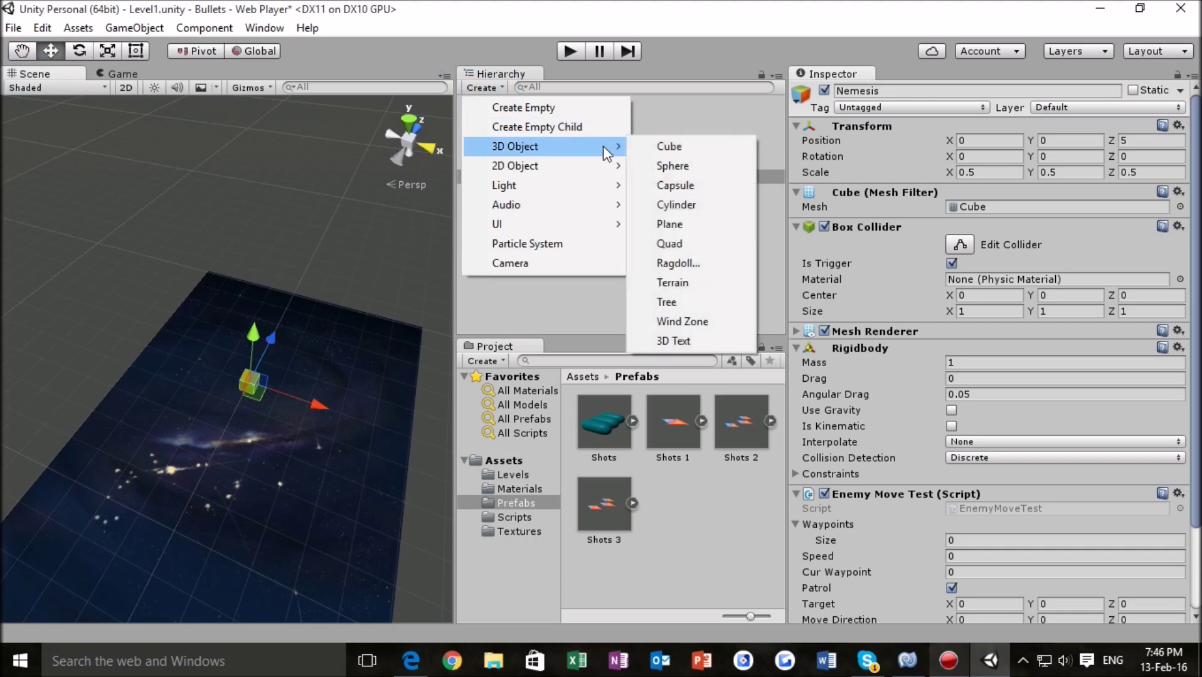
{"action": "left_click", "coordinate": [701, 147]}
{"action": "left_click", "coordinate": [351, 293]}
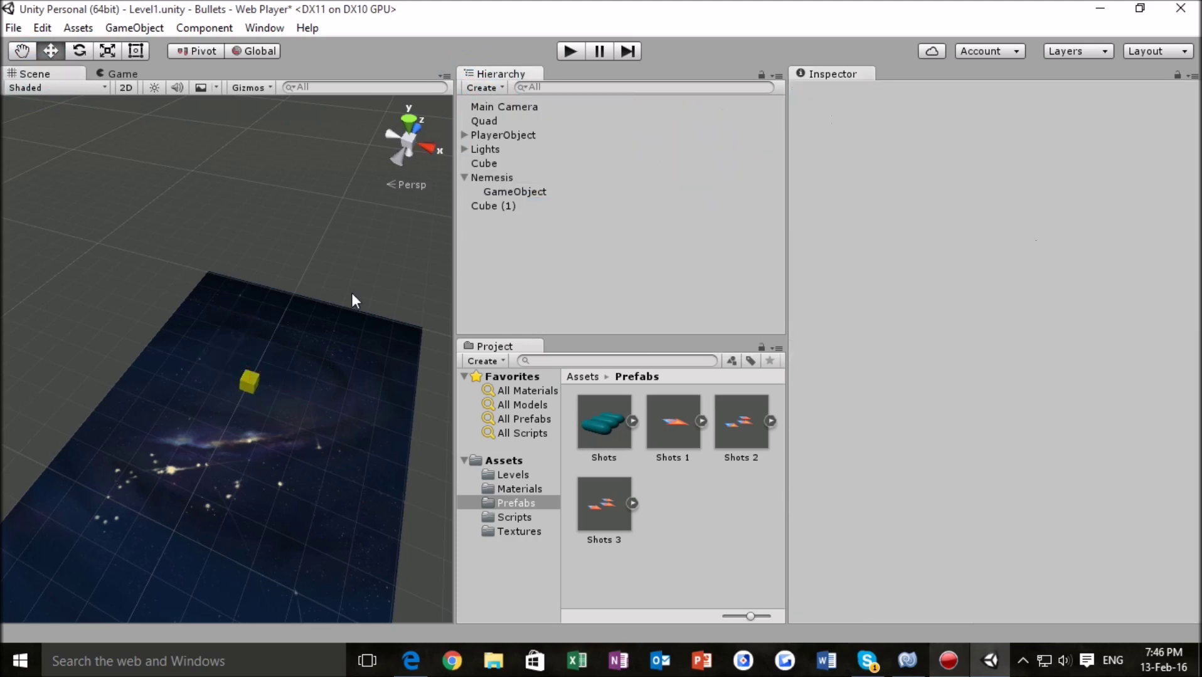
{"action": "key", "text": "ctrl+z"}
{"action": "left_click", "coordinate": [490, 87]}
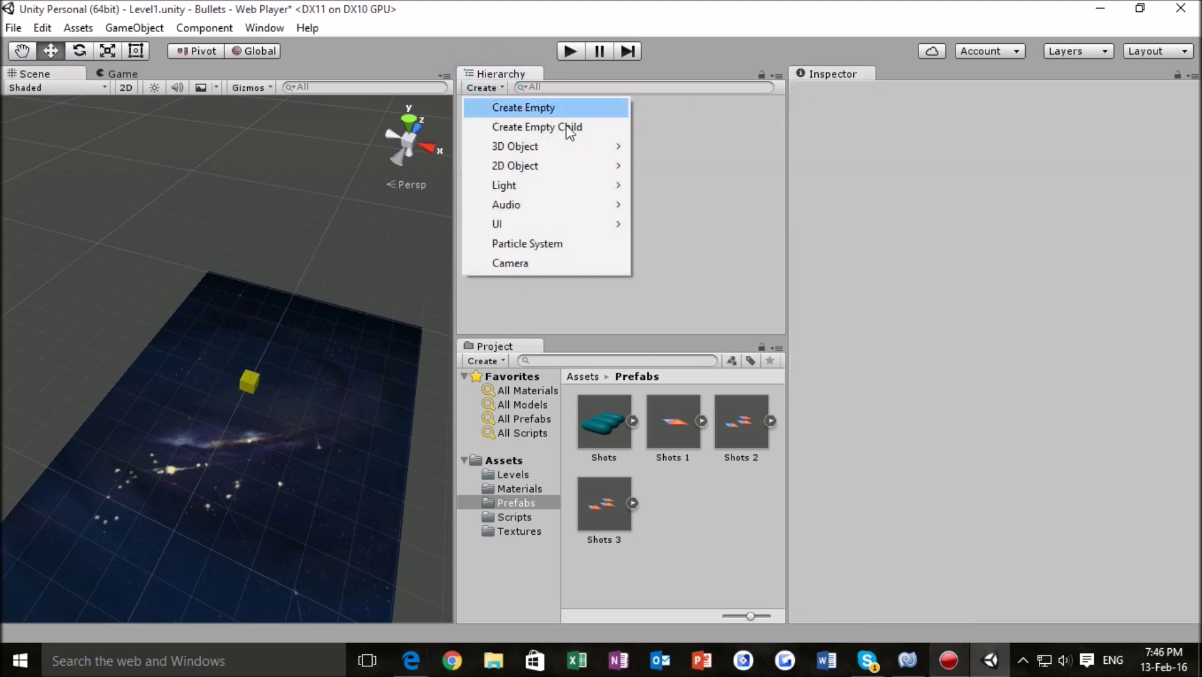
{"action": "mouse_move", "coordinate": [590, 152]}
{"action": "left_click", "coordinate": [672, 166]}
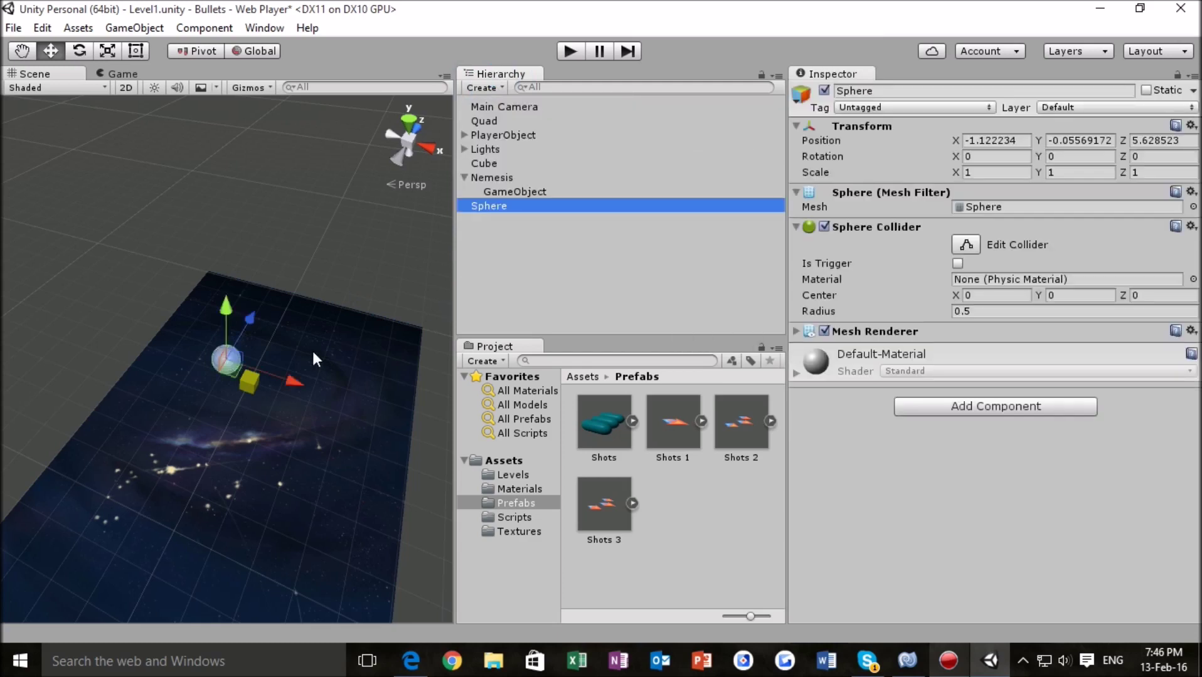
{"action": "left_click", "coordinate": [114, 74]}
{"action": "left_click", "coordinate": [34, 74]}
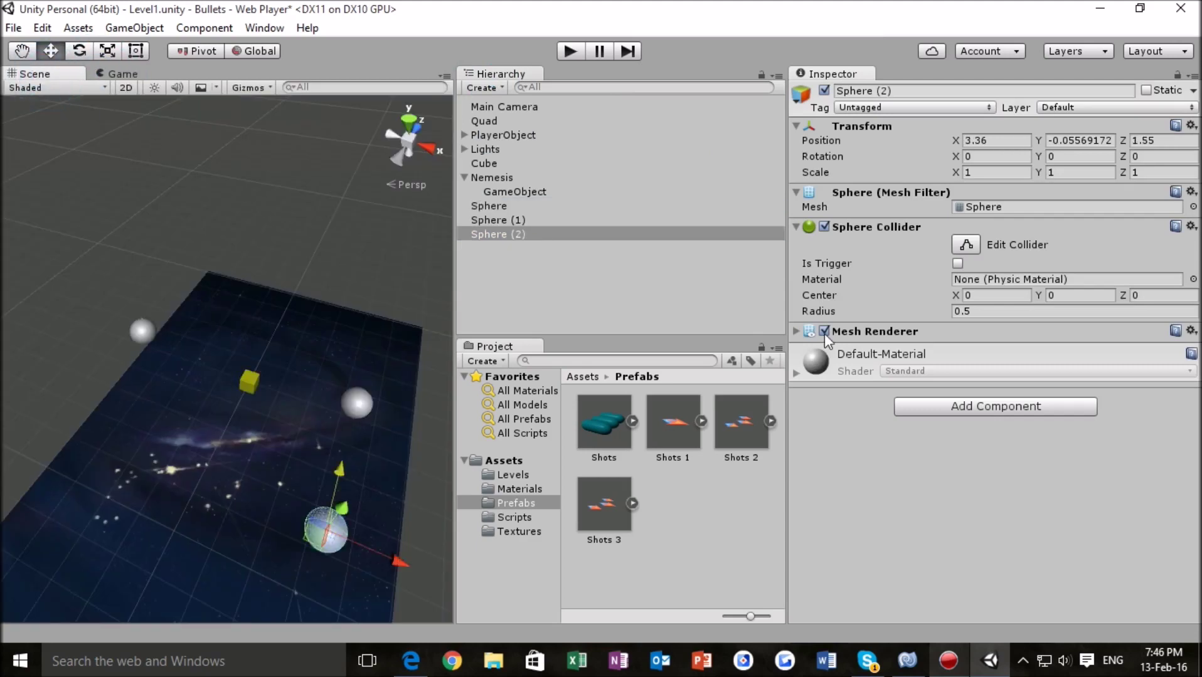
- Disable the Mesh Renderer on Sphere (2) and Sphere (1), then check the first Sphere
{"action": "left_click", "coordinate": [824, 331]}
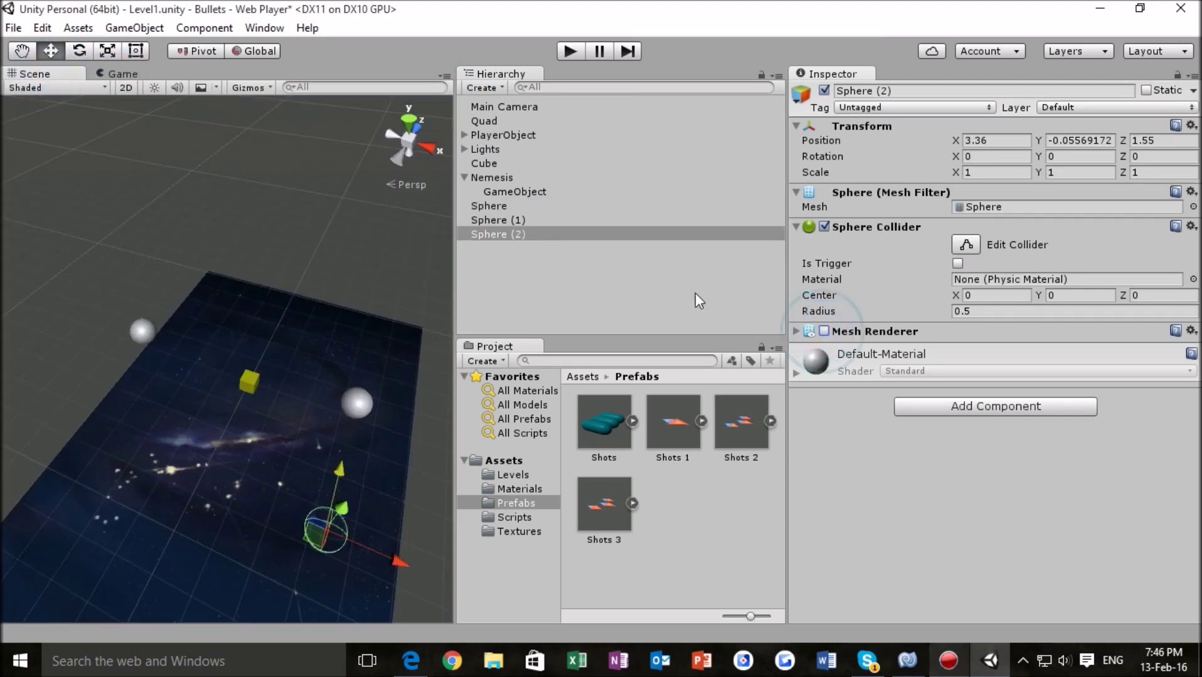
{"action": "left_click", "coordinate": [506, 219]}
{"action": "left_click", "coordinate": [824, 331]}
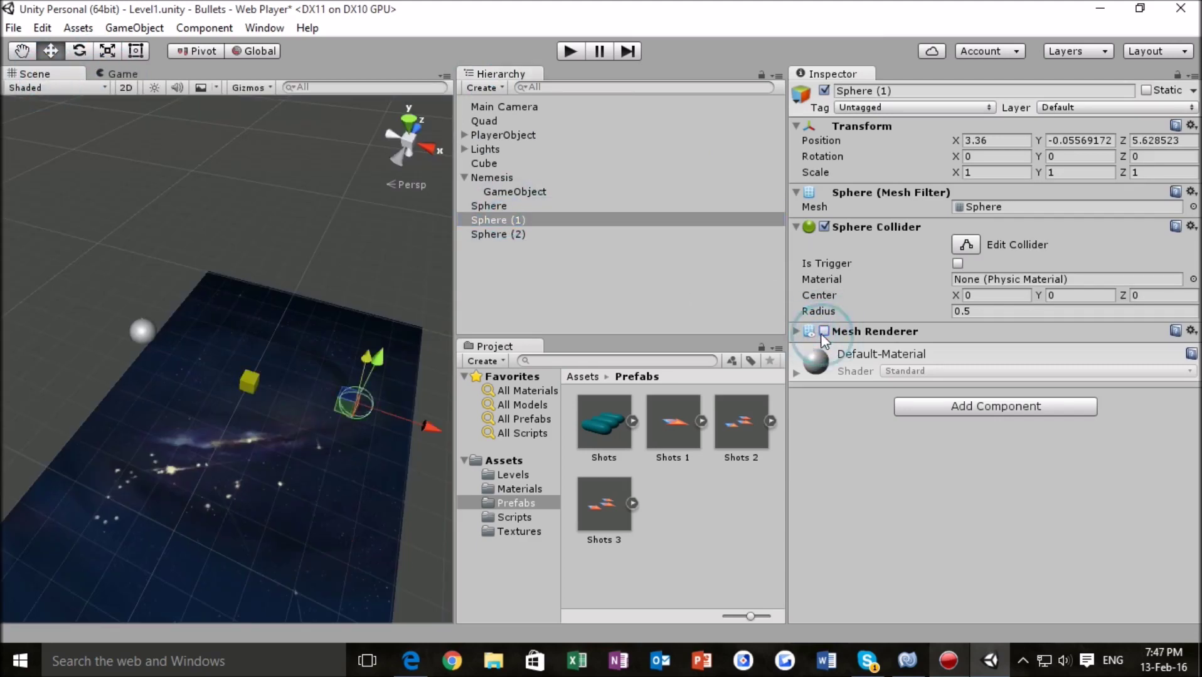
{"action": "left_click", "coordinate": [491, 205]}
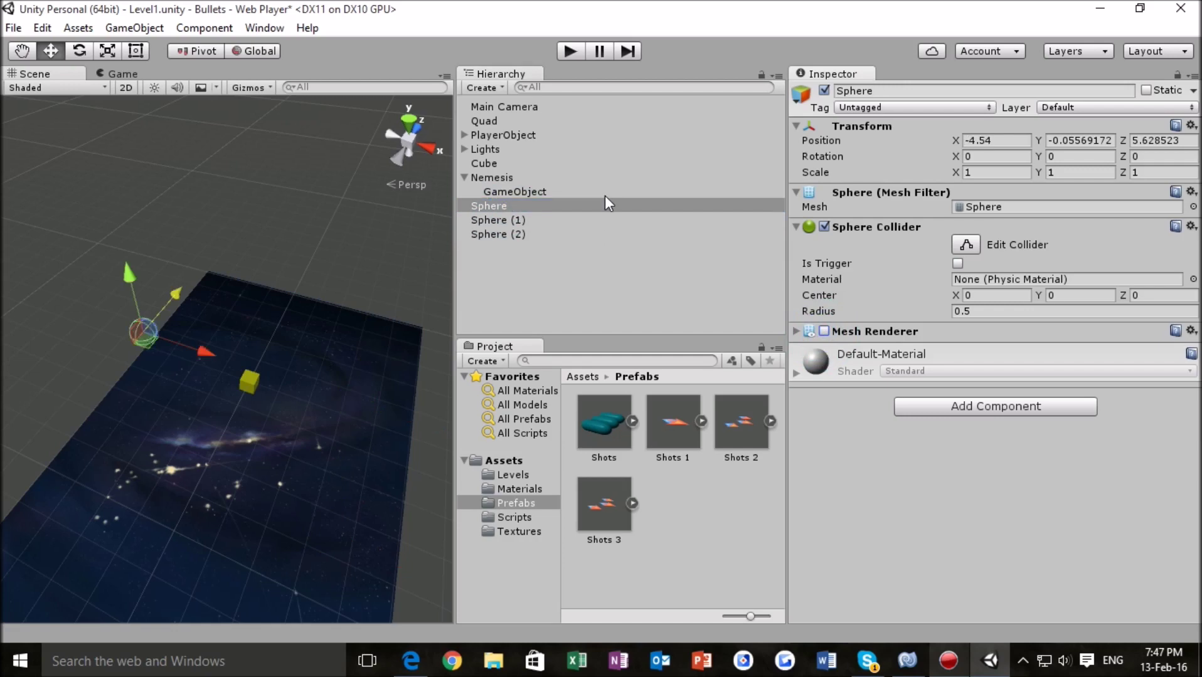
{"action": "left_click", "coordinate": [507, 178]}
- Set Nemesis's Waypoints to Sphere, Sphere (1), Sphere (2) with speed 5, and play-test
{"action": "scroll", "coordinate": [912, 437], "scroll_direction": "down", "scroll_amount": 3}
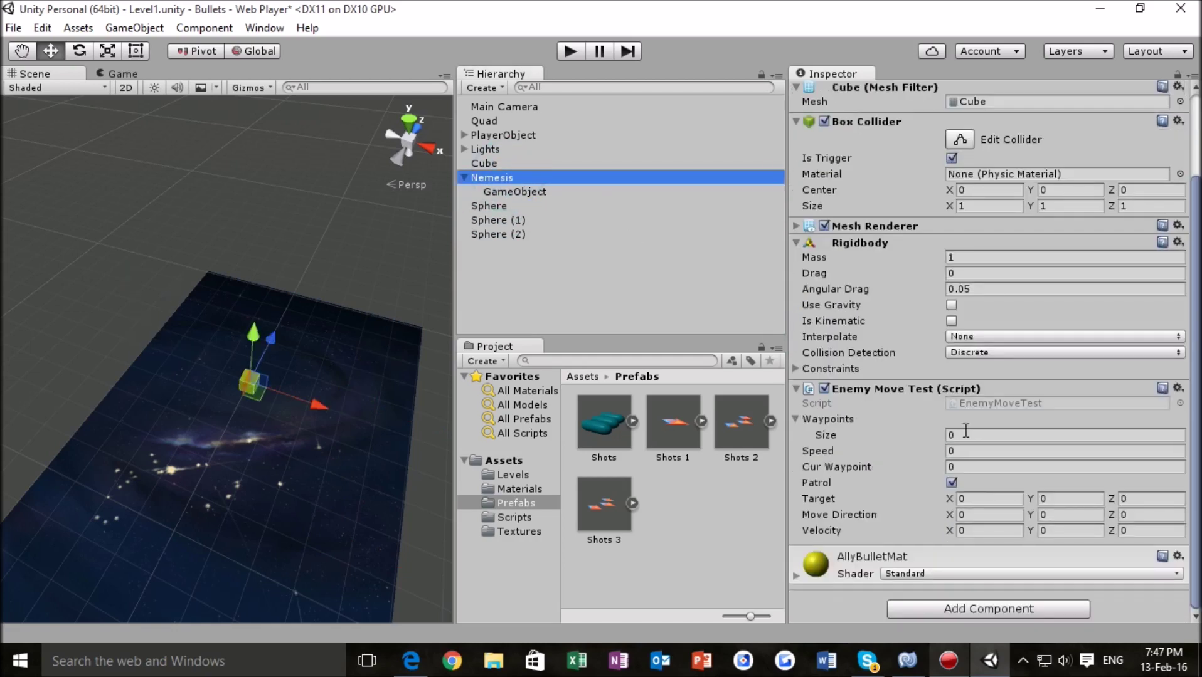
{"action": "left_click", "coordinate": [966, 434]}
{"action": "type", "text": "3"}
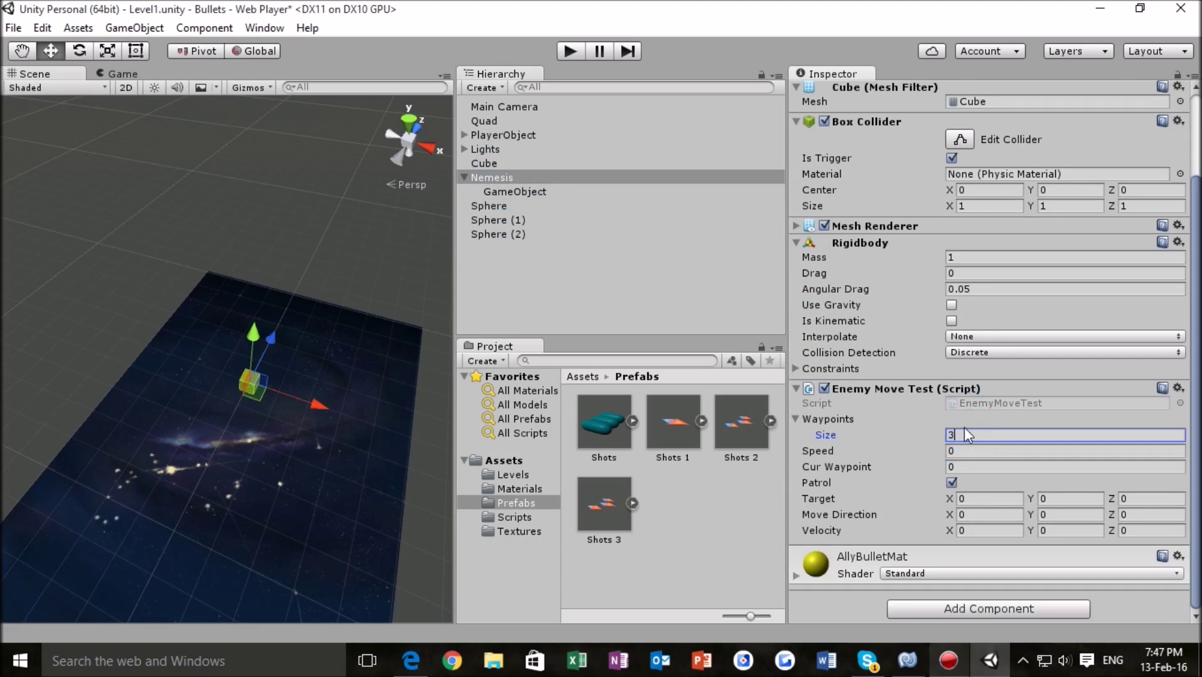
{"action": "key", "text": "Return"}
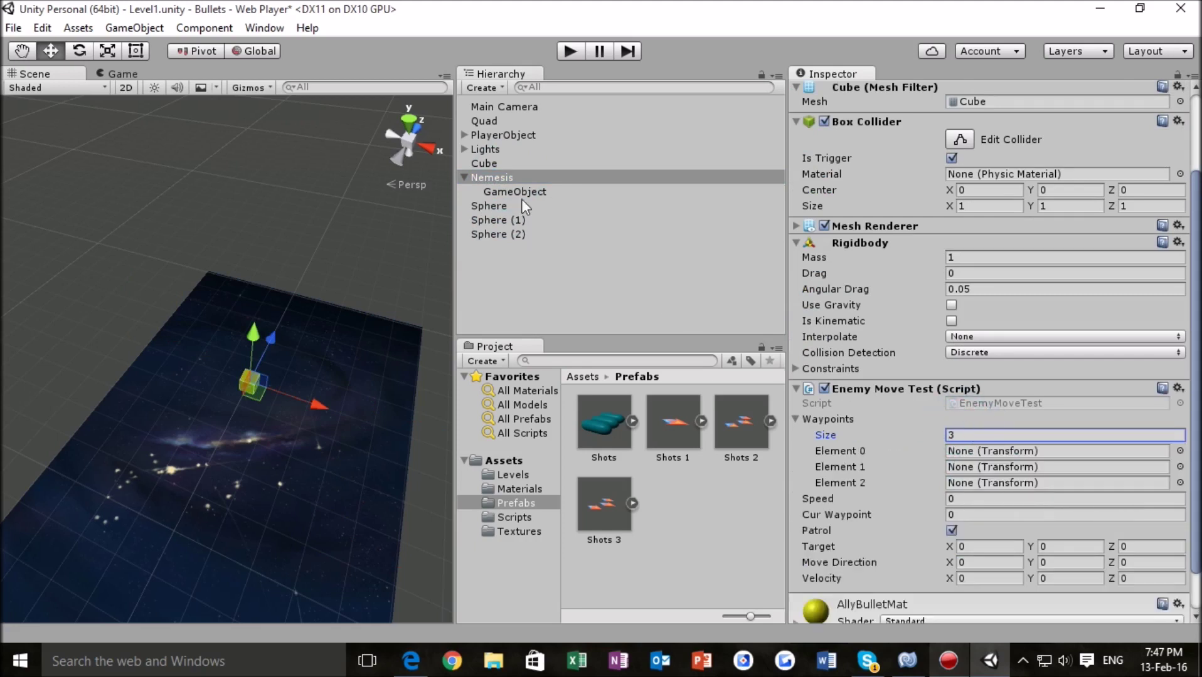
{"action": "left_click_drag", "start_coordinate": [491, 210], "coordinate": [982, 452]}
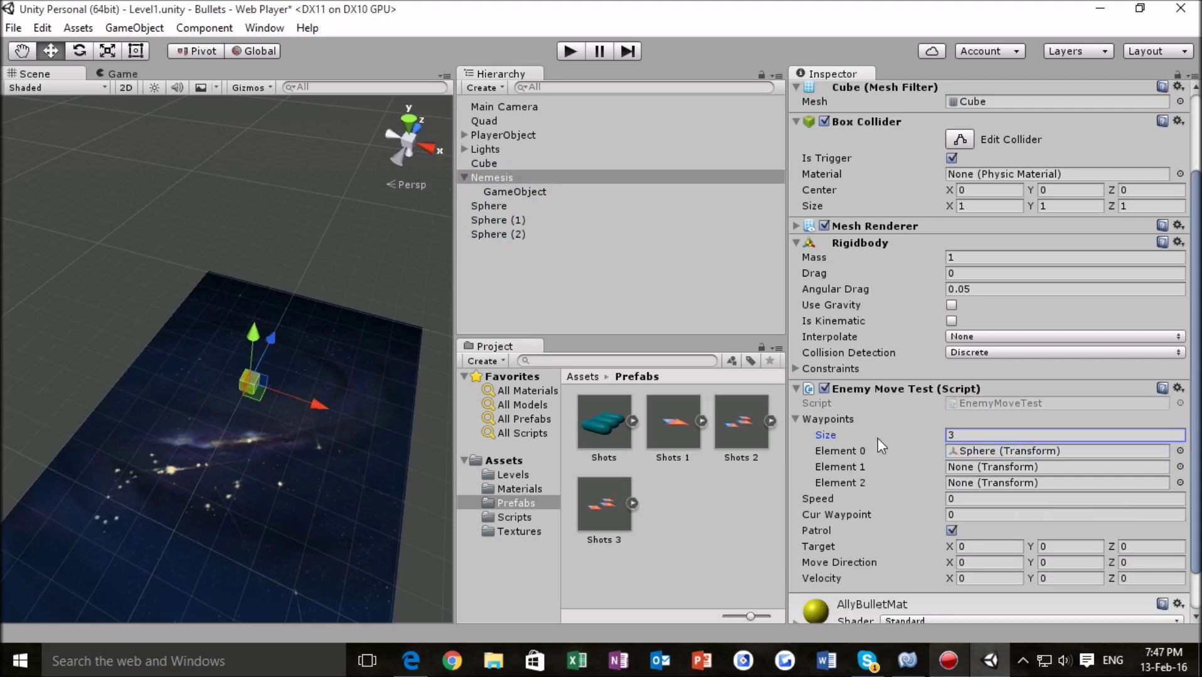
{"action": "left_click_drag", "start_coordinate": [509, 222], "coordinate": [988, 467]}
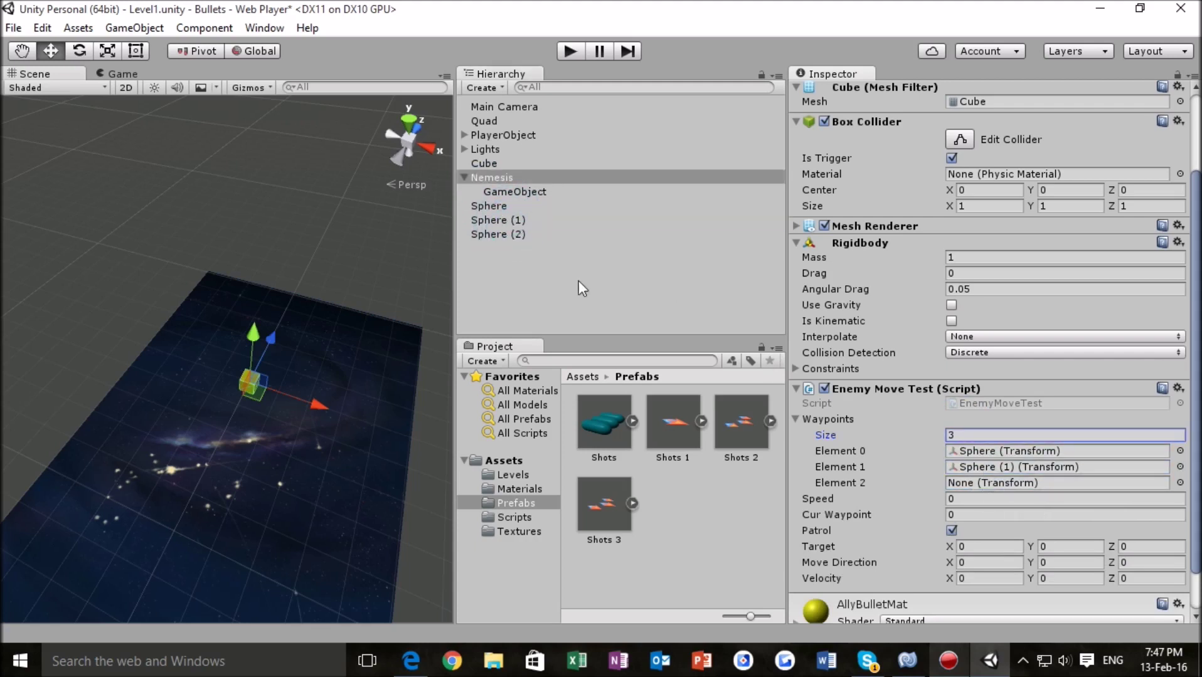
{"action": "left_click_drag", "start_coordinate": [517, 235], "coordinate": [990, 483]}
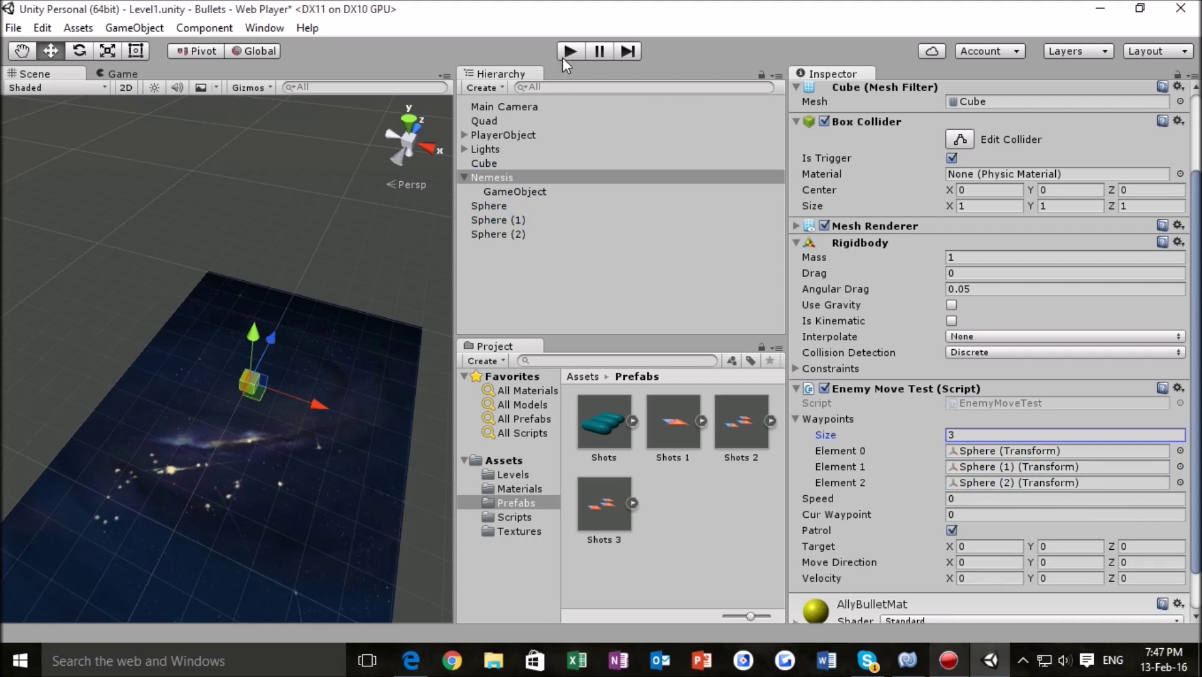
{"action": "left_click", "coordinate": [878, 497]}
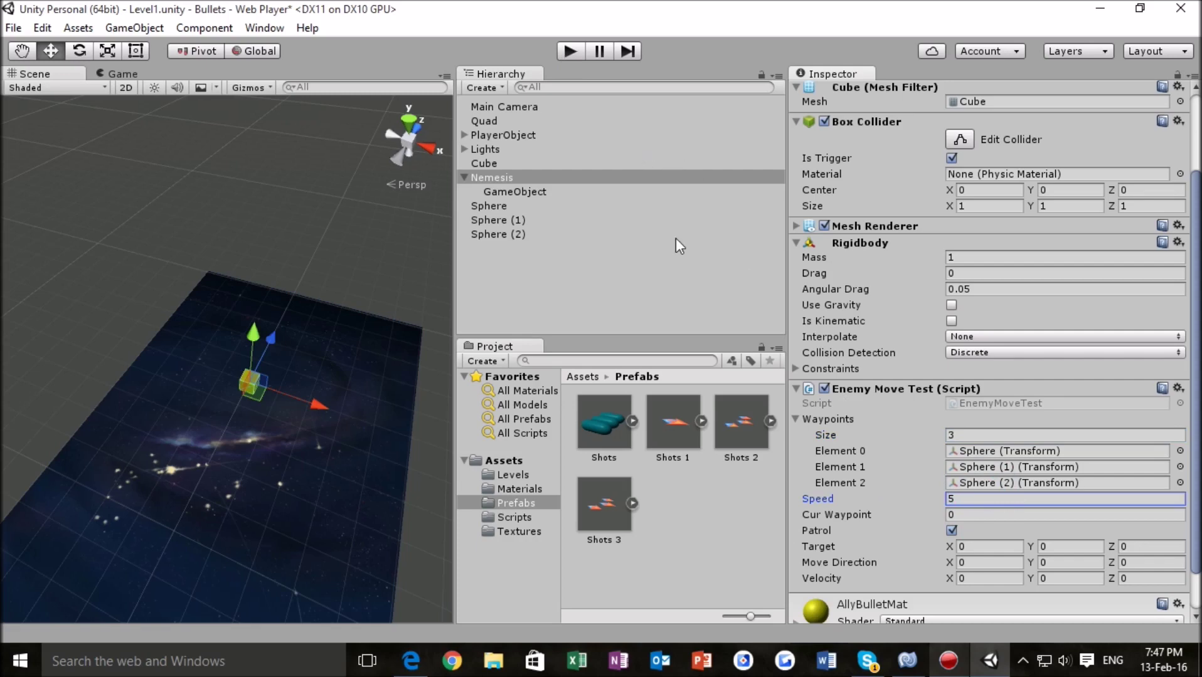
{"action": "left_click", "coordinate": [569, 51]}
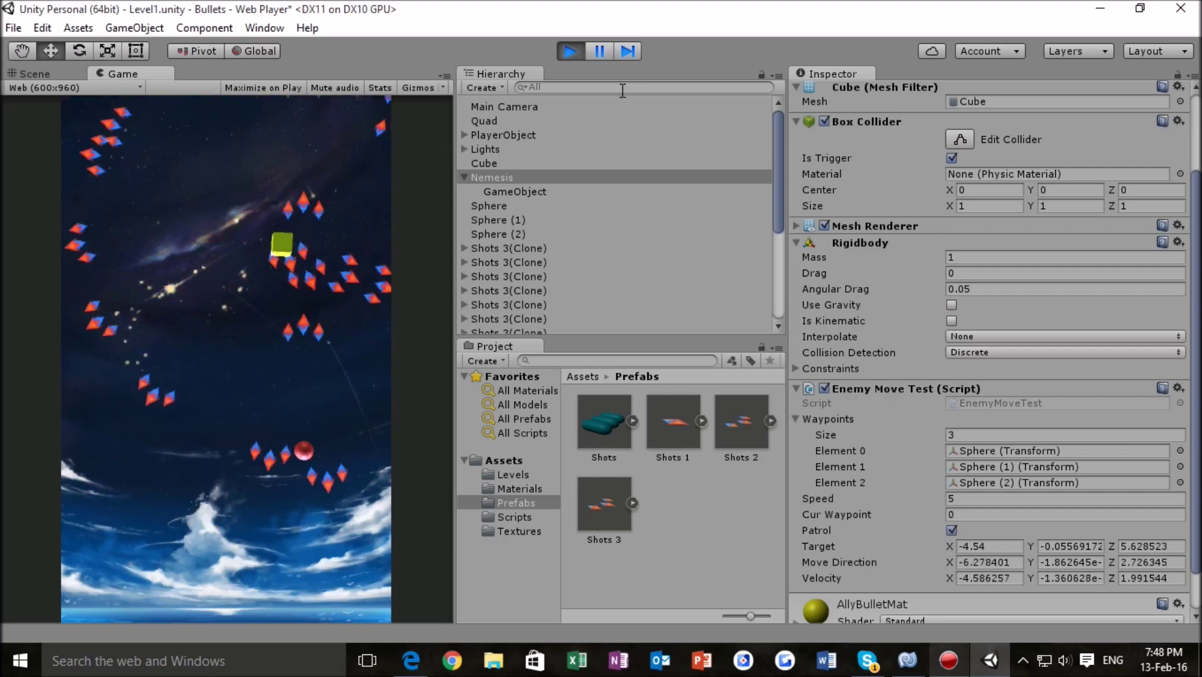
- Change the Shots 3 prefab's Our Bullet Speed from 7 to 5 and play-test it
{"action": "left_click", "coordinate": [566, 52]}
{"action": "left_click", "coordinate": [601, 499]}
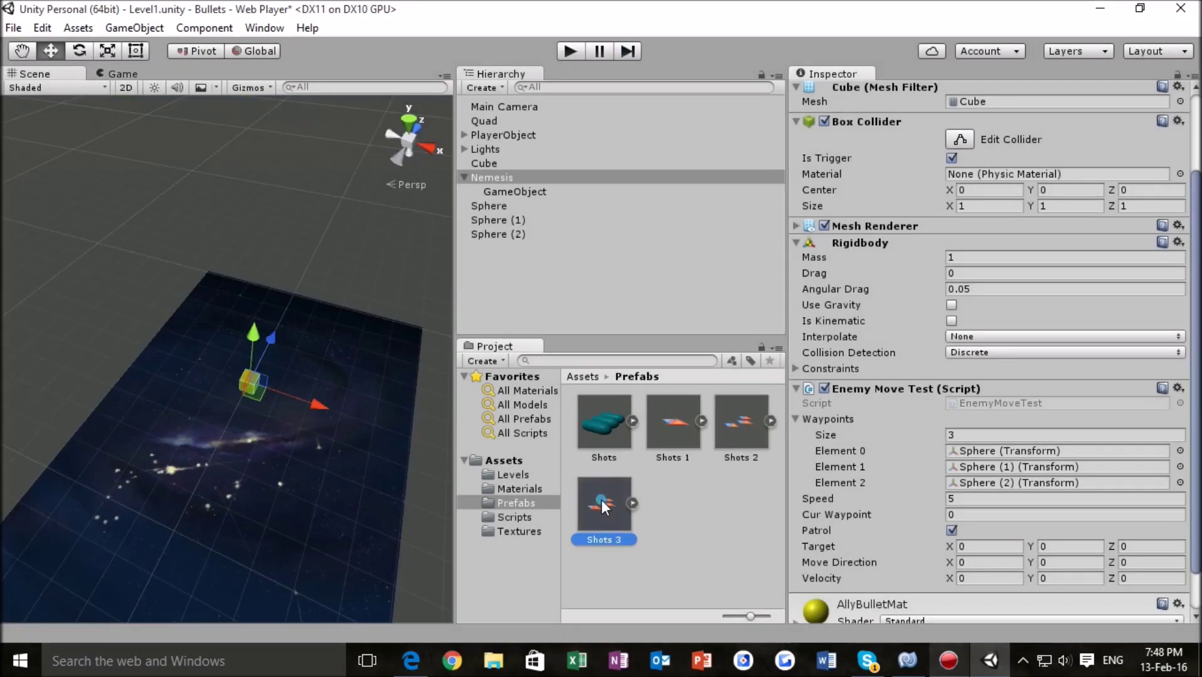
{"action": "left_click", "coordinate": [978, 307]}
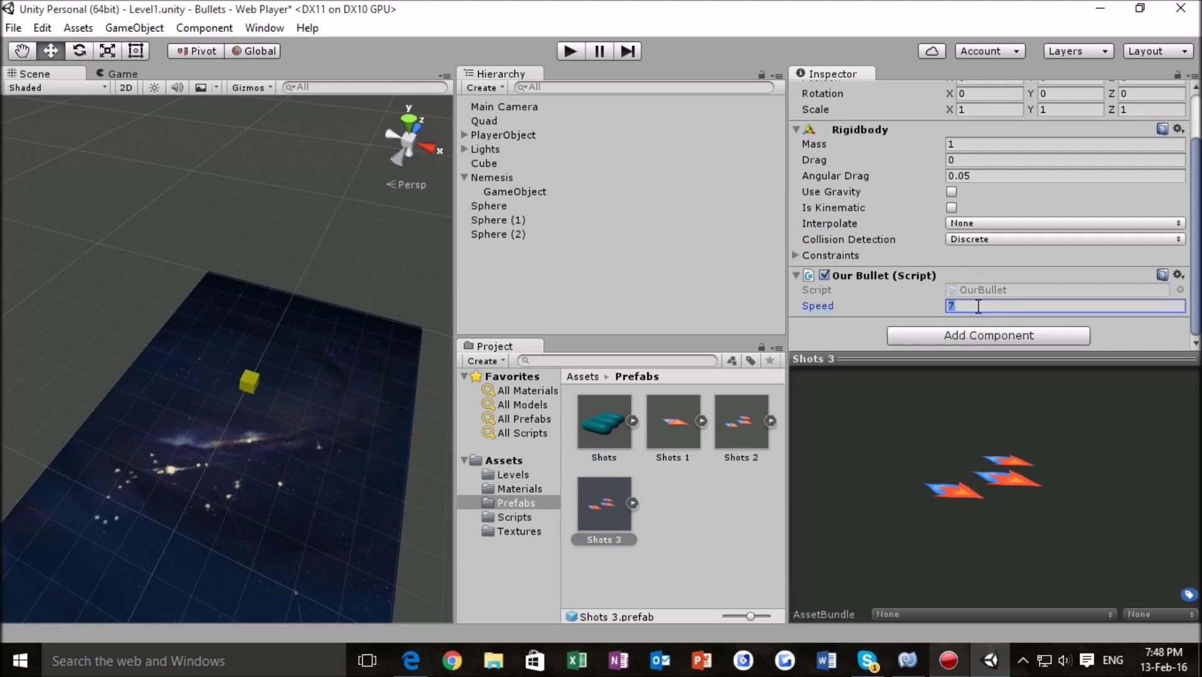
{"action": "type", "text": "5"}
{"action": "left_click", "coordinate": [939, 270]}
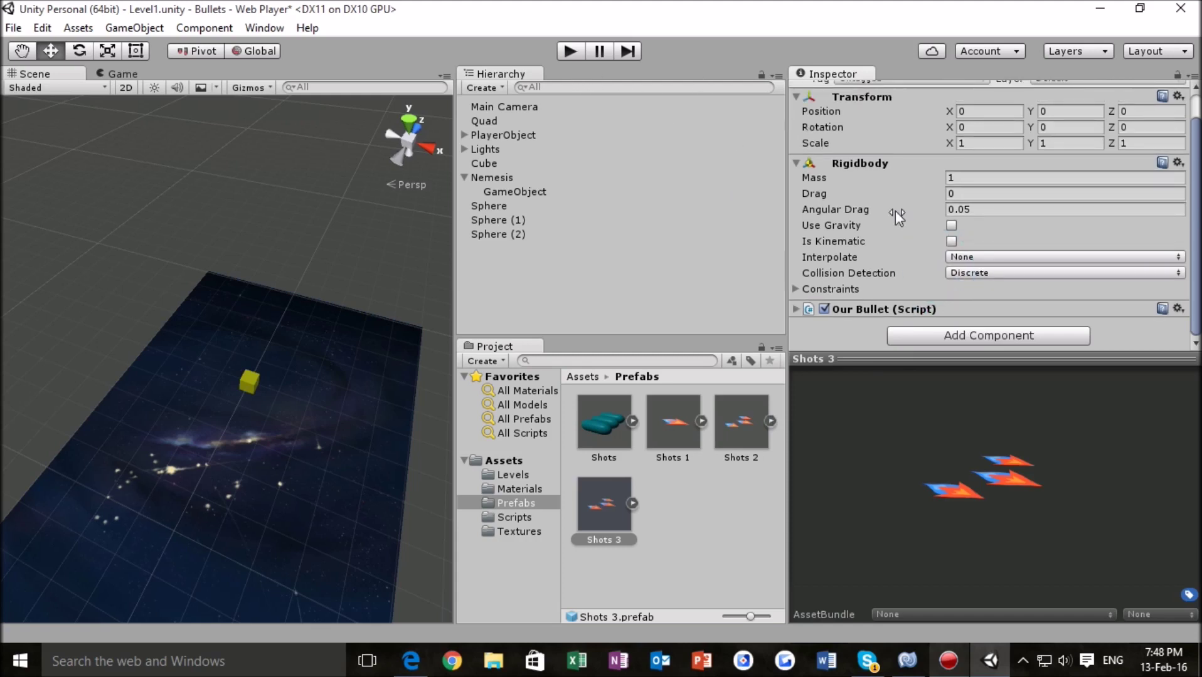
{"action": "left_click", "coordinate": [796, 307]}
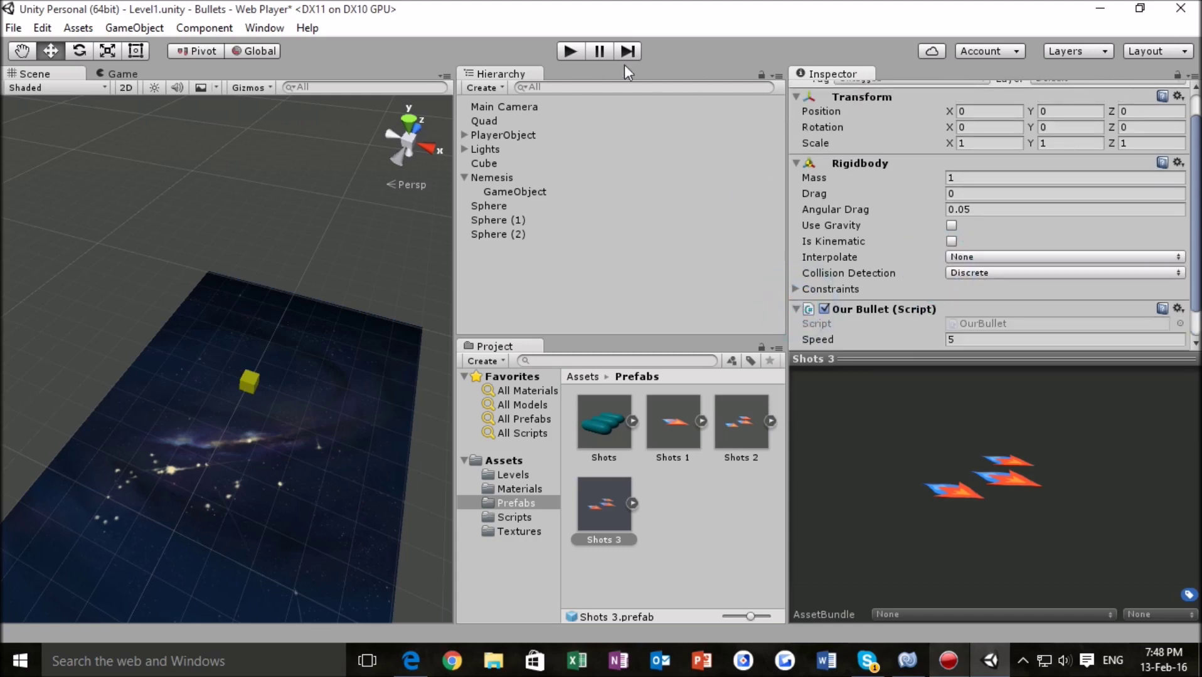
{"action": "left_click", "coordinate": [570, 51]}
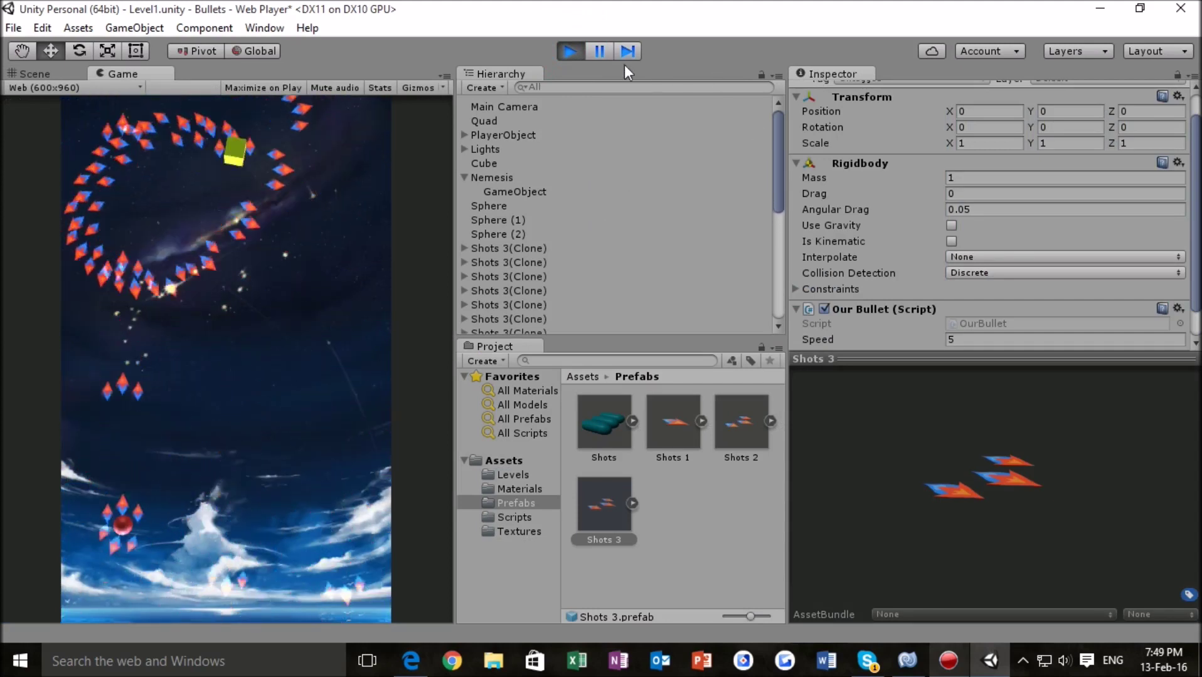
{"action": "left_click", "coordinate": [575, 52]}
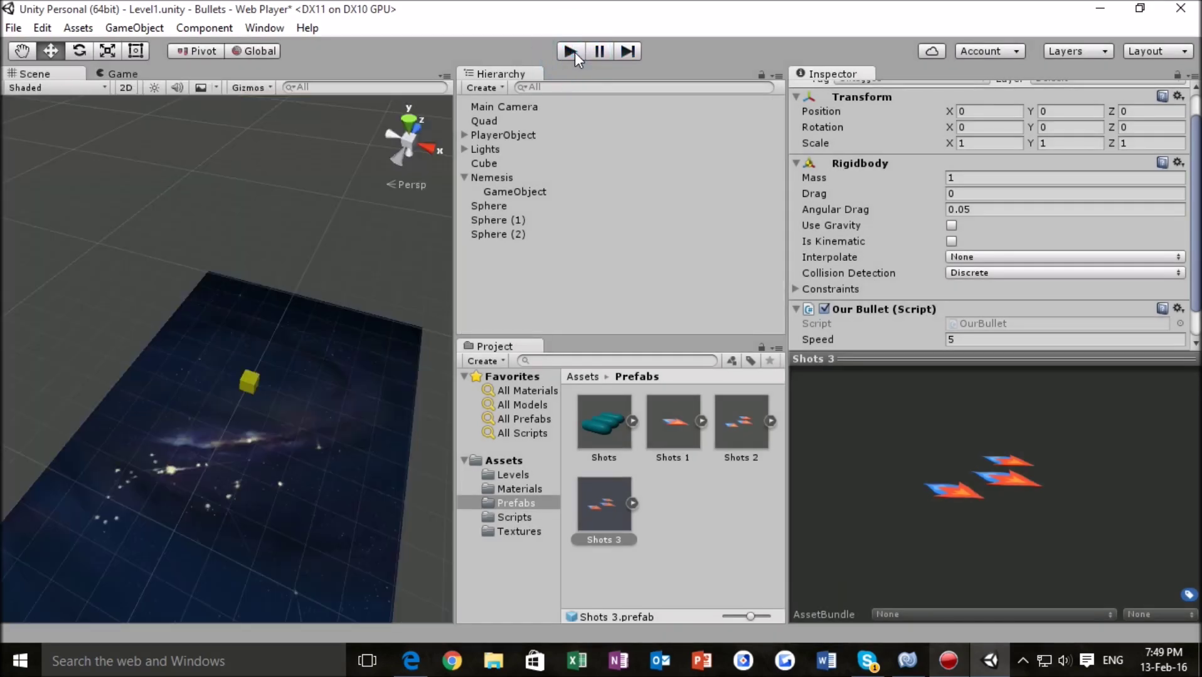
{"action": "scroll", "coordinate": [213, 267], "scroll_direction": "down", "scroll_amount": 3}
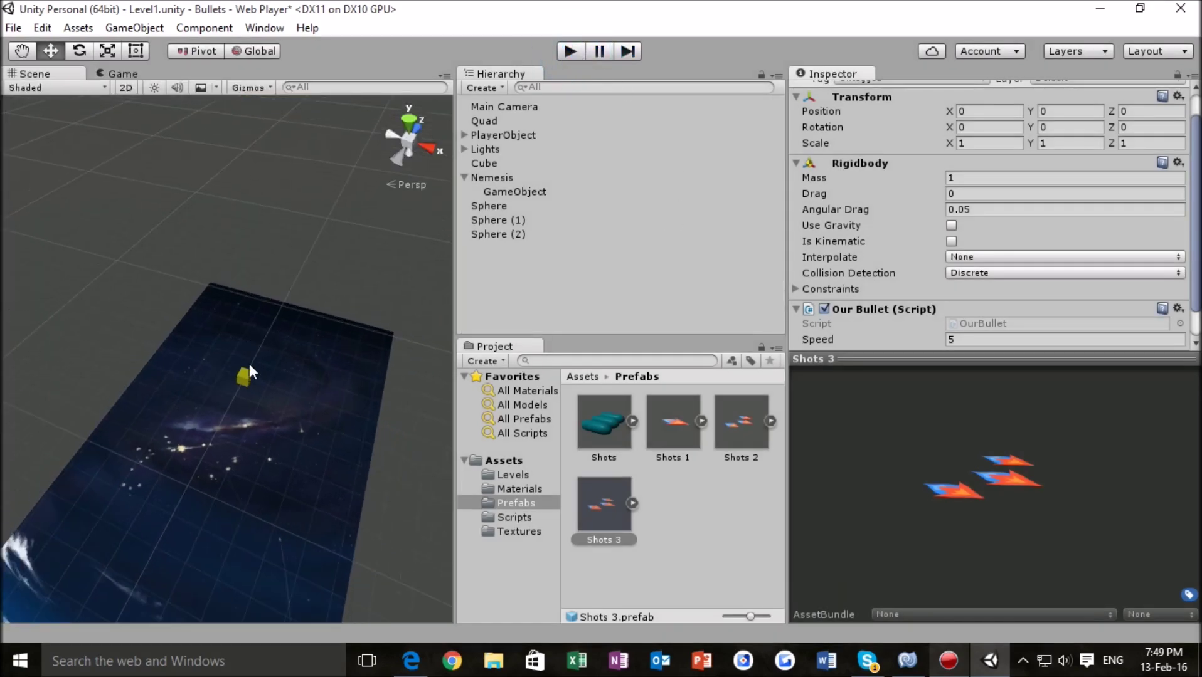
{"action": "key", "text": "q"}
{"action": "left_click_drag", "start_coordinate": [262, 367], "coordinate": [293, 252]}
{"action": "key", "text": "w"}
{"action": "mouse_move", "coordinate": [337, 309]}
{"action": "left_mouse_down", "text": "alt"}
{"action": "mouse_move", "coordinate": [328, 314]}
{"action": "mouse_move", "coordinate": [351, 314]}
{"action": "mouse_move", "coordinate": [331, 318]}
{"action": "left_mouse_up", "text": "alt"}
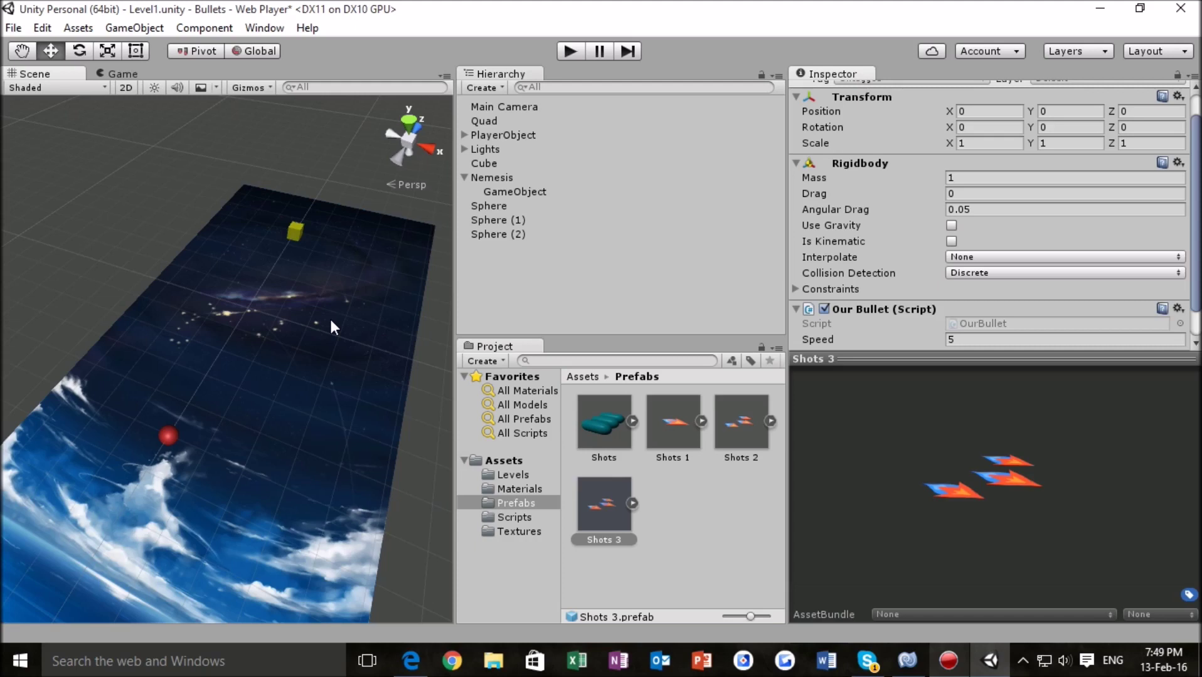
{"action": "left_click_drag", "start_coordinate": [383, 315], "coordinate": [121, 151], "text": "alt"}
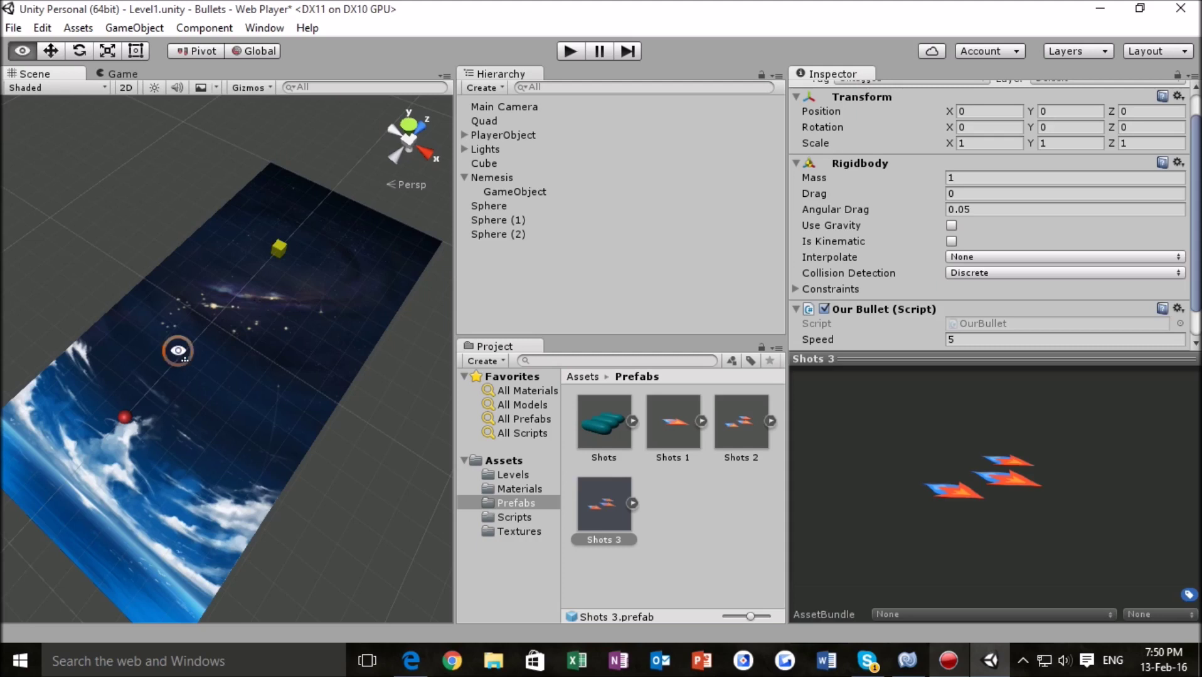
{"action": "left_click_drag", "start_coordinate": [177, 348], "coordinate": [190, 365], "text": "alt"}
{"action": "middle_click_drag", "start_coordinate": [190, 365], "coordinate": [256, 413]}
{"action": "scroll", "coordinate": [277, 414], "scroll_direction": "up", "scroll_amount": 3}
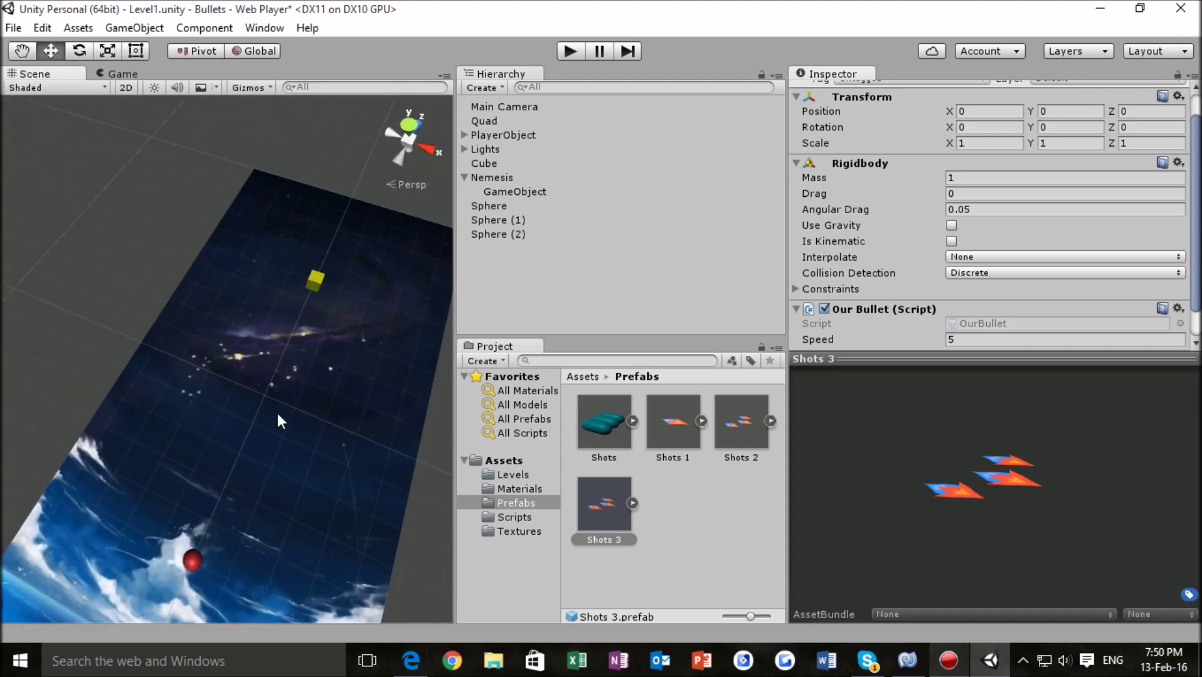